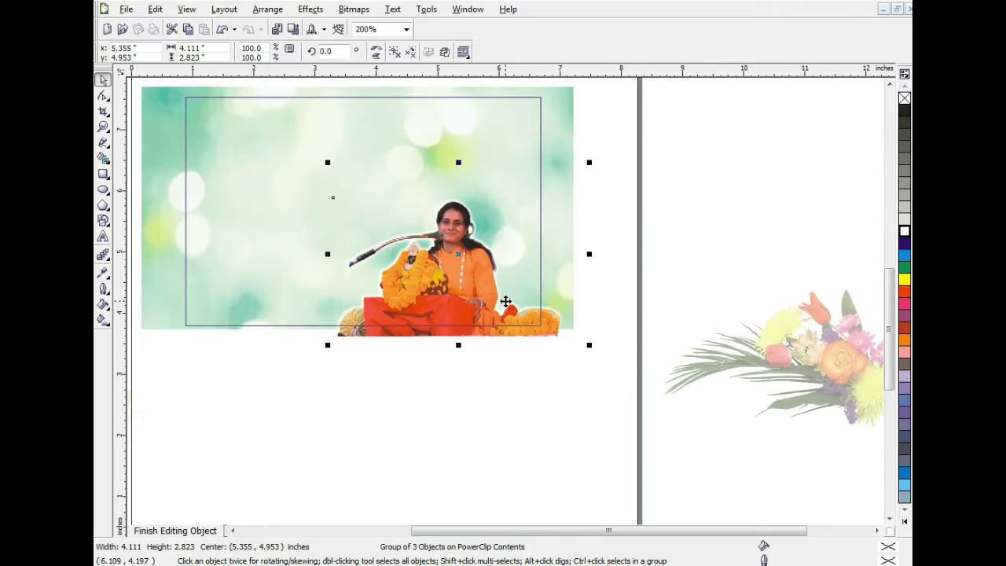
Step: Move the seated speaker's photo group into the frame's lower-right corner and finish editing the PowerClip contents
{"action": "left_click_drag", "start_coordinate": [500, 300], "coordinate": [541, 295]}
{"action": "left_click", "coordinate": [621, 398], "text": "ctrl"}
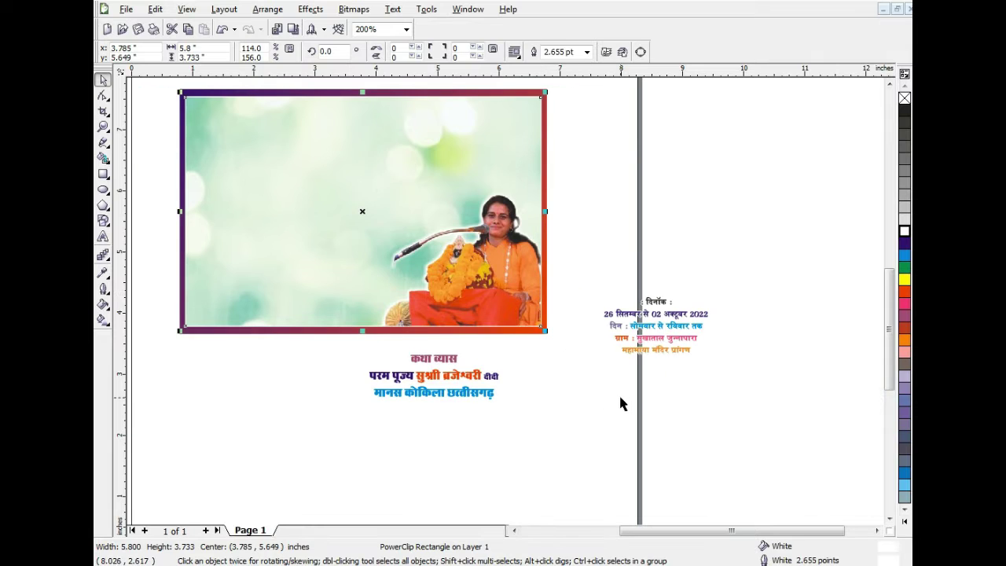
{"action": "left_click", "coordinate": [610, 401]}
Step: Move the Lord Rama figure onto the left side of the framed banner
{"action": "scroll", "coordinate": [586, 392], "scroll_direction": "down", "scroll_amount": 2}
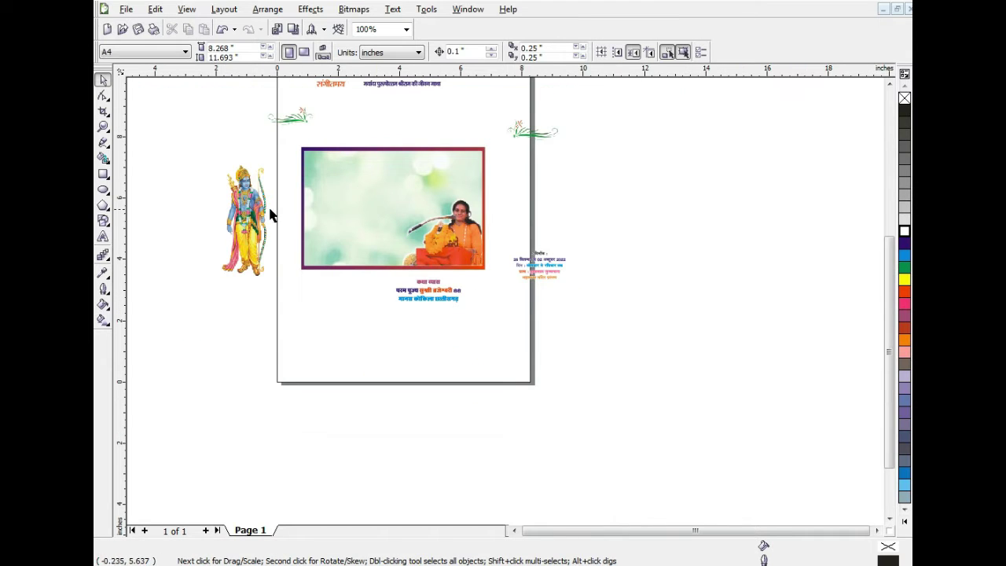
{"action": "left_click_drag", "start_coordinate": [269, 213], "coordinate": [338, 195]}
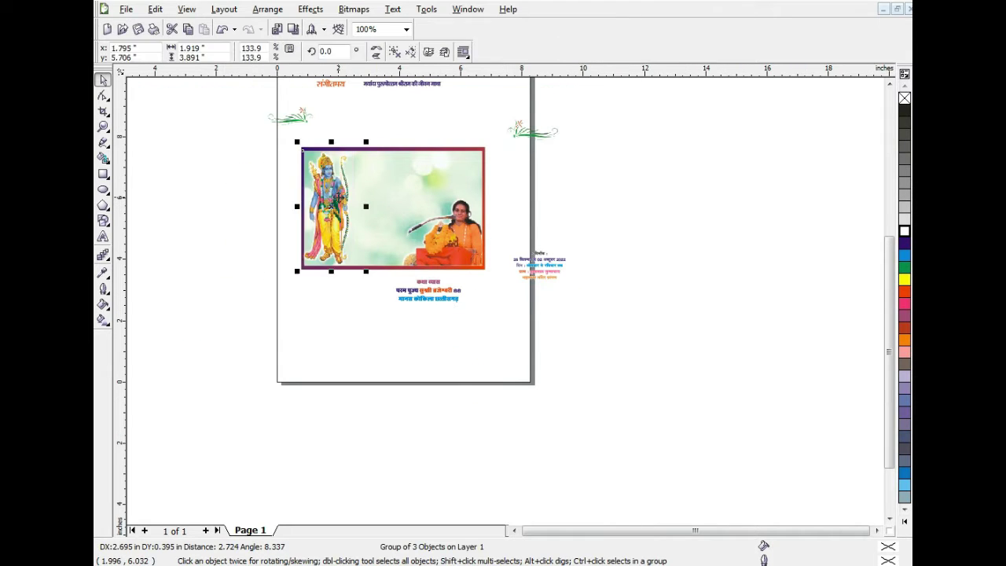
{"action": "scroll", "coordinate": [338, 195], "scroll_direction": "up", "scroll_amount": 2}
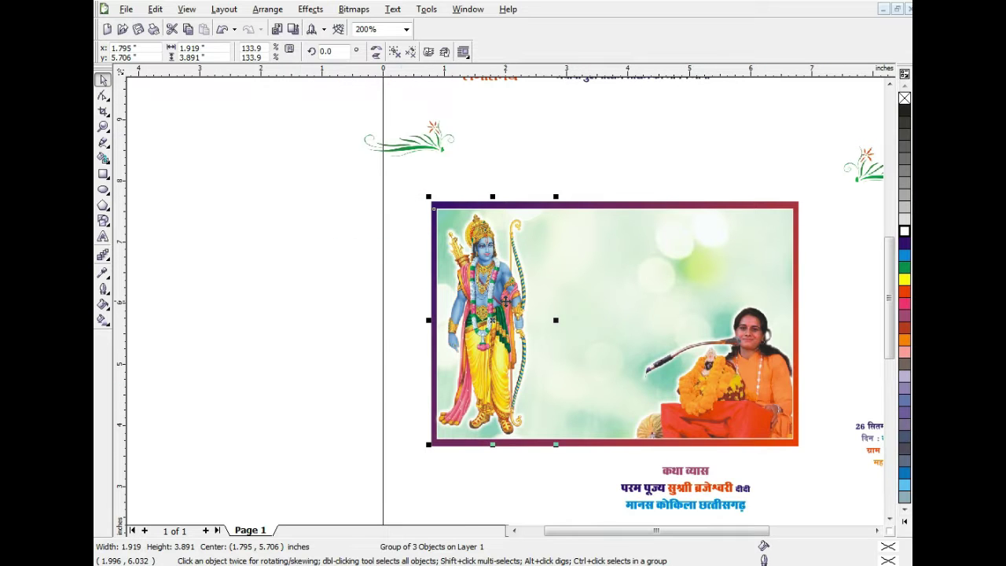
{"action": "left_click", "coordinate": [382, 326]}
Step: Open the frame's PowerClip contents, placing the hanging flowers at its left side and the bouquet above the seated speaker
{"action": "left_click", "coordinate": [613, 319]}
{"action": "left_click", "coordinate": [620, 323], "text": "ctrl"}
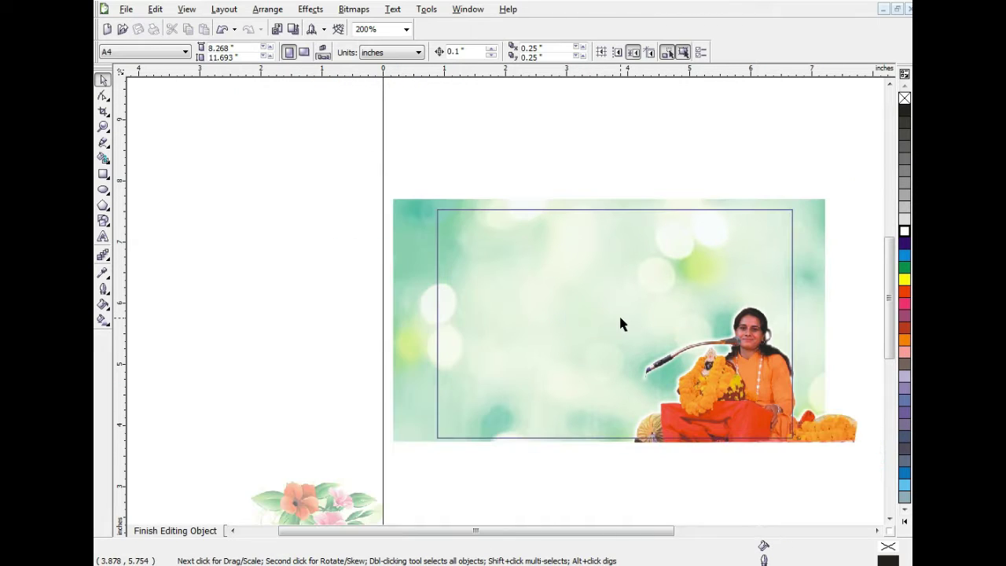
{"action": "scroll", "coordinate": [620, 324], "scroll_direction": "down", "scroll_amount": 2}
{"action": "left_click_drag", "start_coordinate": [386, 399], "coordinate": [471, 255]}
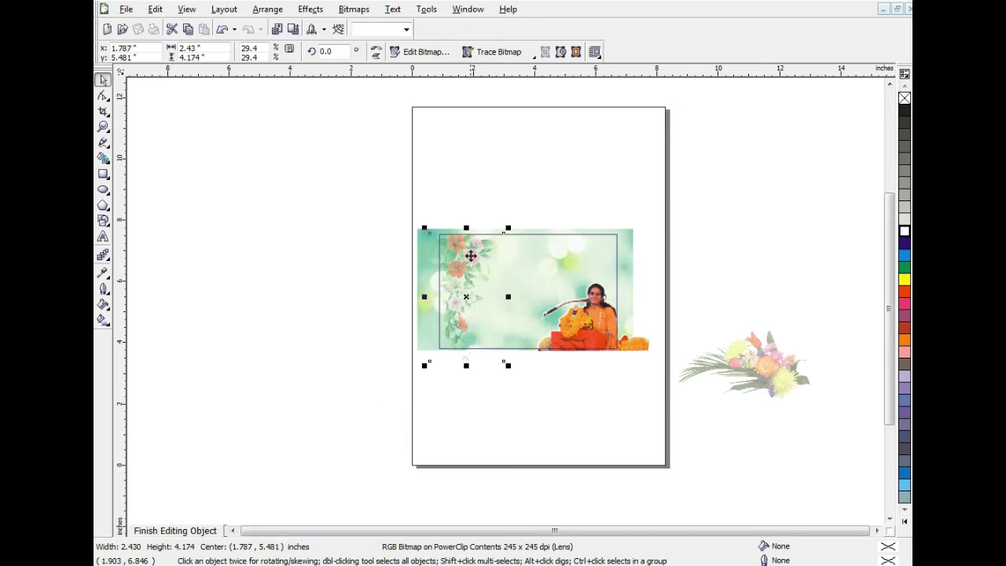
{"action": "left_click_drag", "start_coordinate": [762, 358], "coordinate": [585, 278]}
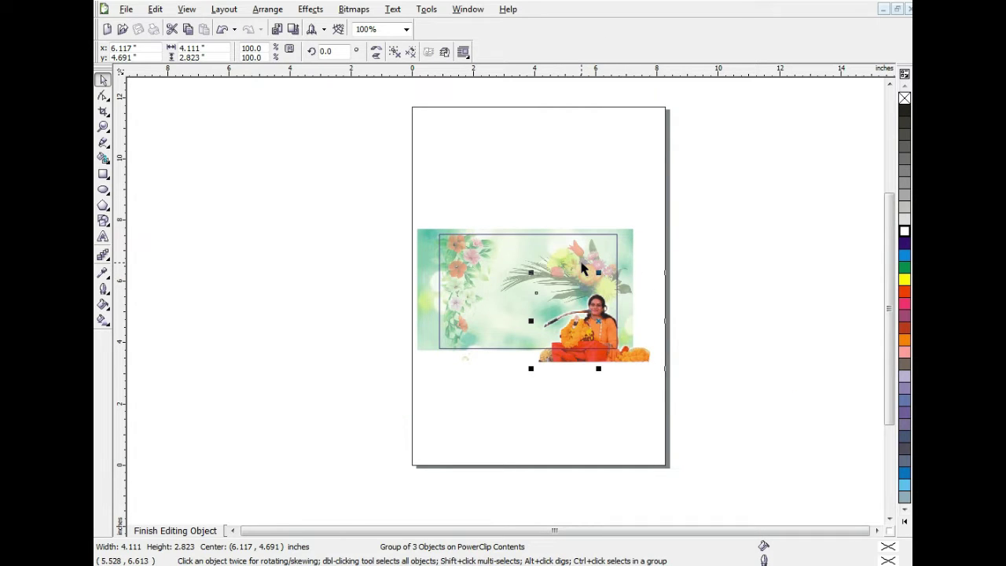
Step: Align the speaker's photo group with the frame's lower edge in front of the bouquet and finish editing the PowerClip contents
{"action": "left_click", "coordinate": [583, 268]}
{"action": "left_click", "coordinate": [600, 322]}
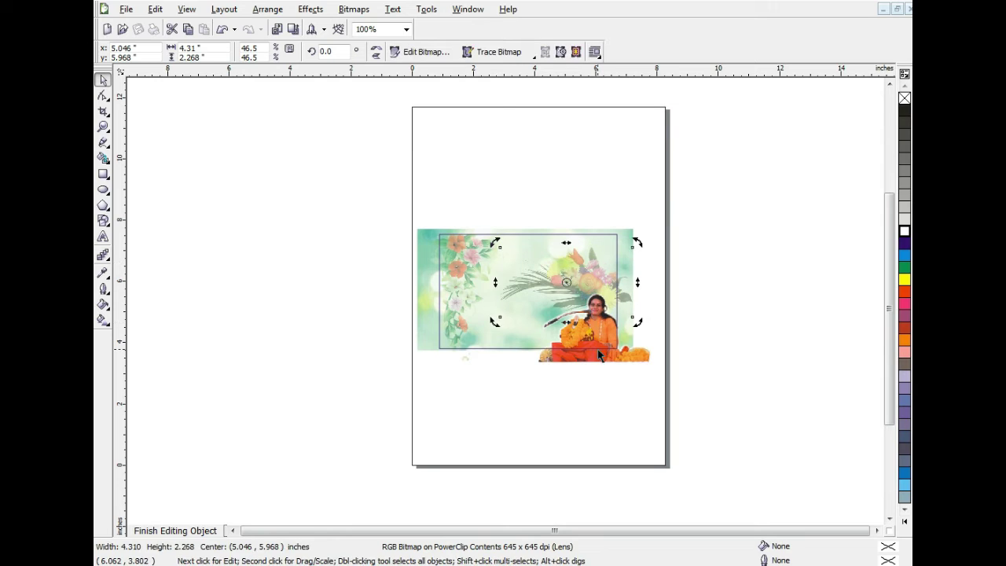
{"action": "left_click", "coordinate": [598, 349]}
{"action": "left_click_drag", "start_coordinate": [597, 349], "coordinate": [597, 351]}
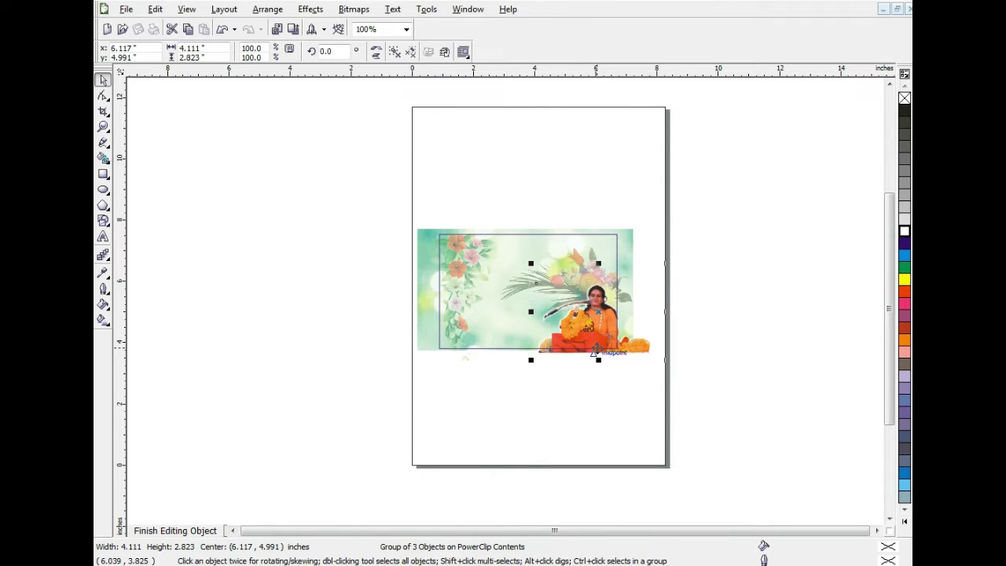
{"action": "left_click", "coordinate": [727, 319]}
{"action": "left_click", "coordinate": [727, 319], "text": "ctrl"}
{"action": "left_click", "coordinate": [727, 319]}
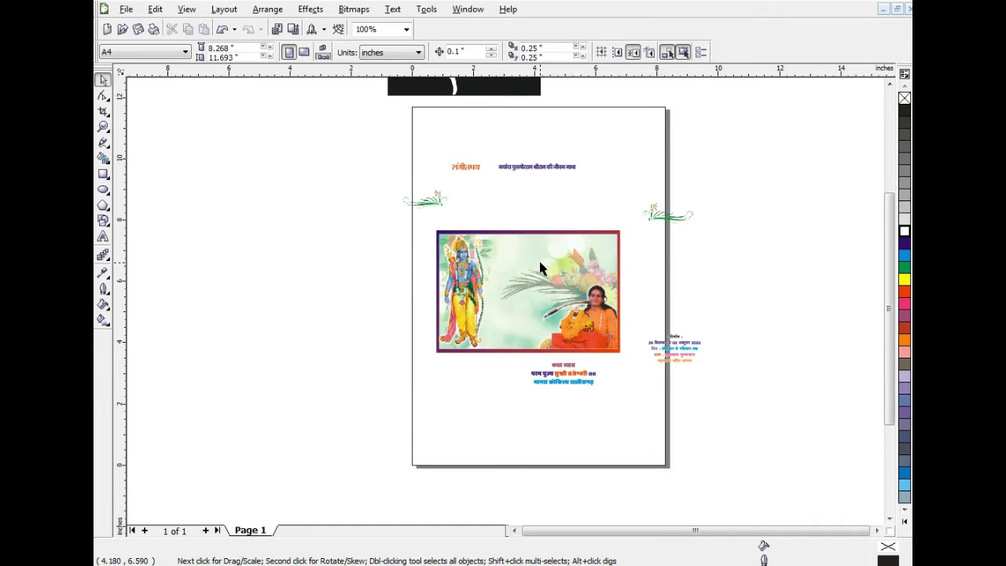
Step: Move the श्री राम कथा title bitmap to the empty area above and left of the page
{"action": "scroll", "coordinate": [575, 220], "scroll_direction": "up", "scroll_amount": 1}
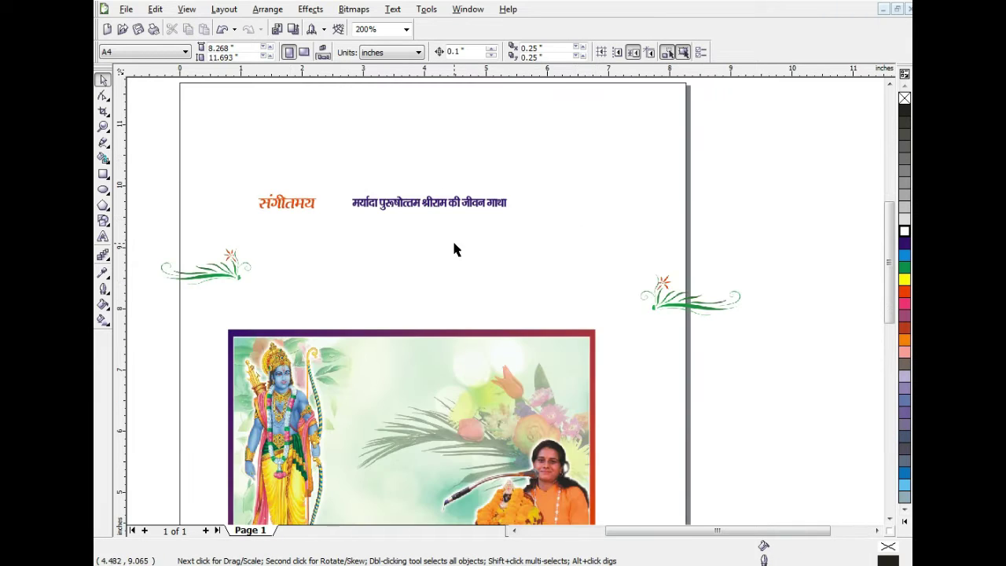
{"action": "scroll", "coordinate": [454, 245], "scroll_direction": "down", "scroll_amount": 1}
{"action": "left_click_drag", "start_coordinate": [452, 184], "coordinate": [426, 177]}
{"action": "scroll", "coordinate": [425, 178], "scroll_direction": "up", "scroll_amount": 1}
{"action": "left_click_drag", "start_coordinate": [501, 297], "coordinate": [399, 249]}
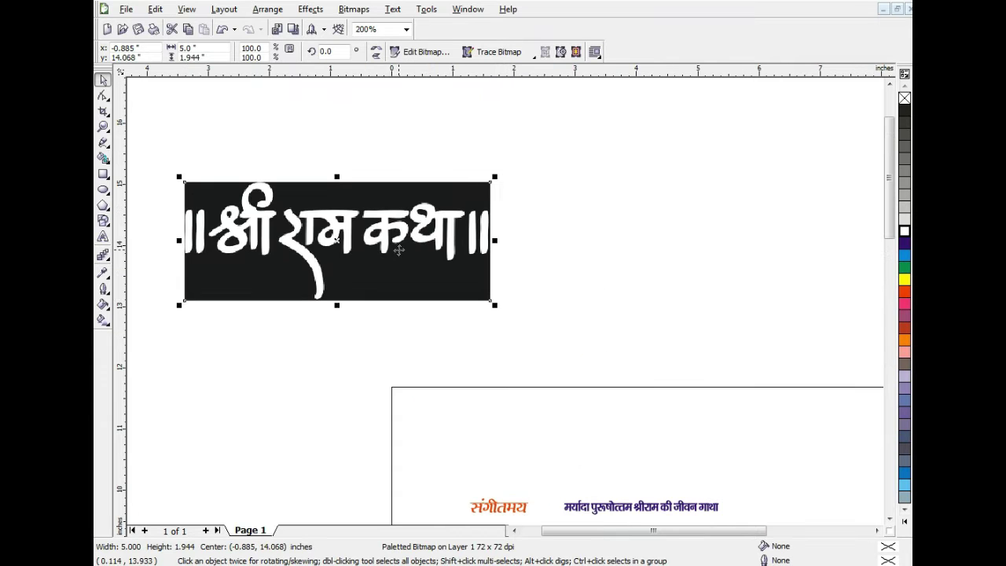
Step: Trace the श्री राम कथा title bitmap into a group of vector objects
{"action": "right_click", "coordinate": [398, 249]}
{"action": "mouse_move", "coordinate": [527, 274]}
{"action": "left_click", "coordinate": [599, 332]}
{"action": "left_click", "coordinate": [720, 544]}
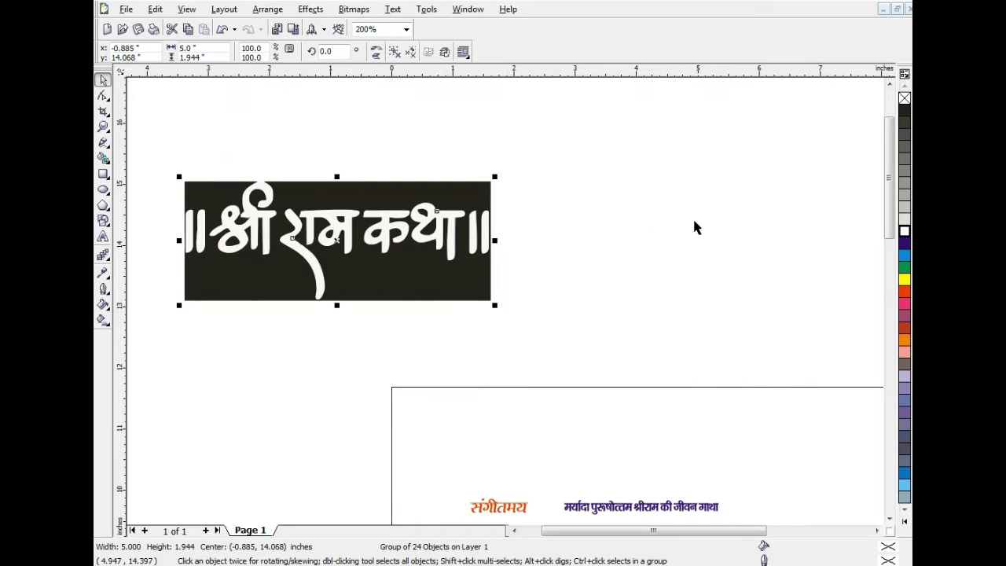
Step: Draw a rectangle about 5.75 by 2.7 inches beside the title and fill it with blue
{"action": "mouse_move", "coordinate": [582, 133]}
{"action": "left_mouse_down"}
{"action": "mouse_move", "coordinate": [865, 341]}
{"action": "mouse_move", "coordinate": [719, 354]}
{"action": "left_mouse_up"}
{"action": "left_click", "coordinate": [103, 172]}
{"action": "left_click_drag", "start_coordinate": [472, 136], "coordinate": [825, 241]}
{"action": "left_click", "coordinate": [104, 79]}
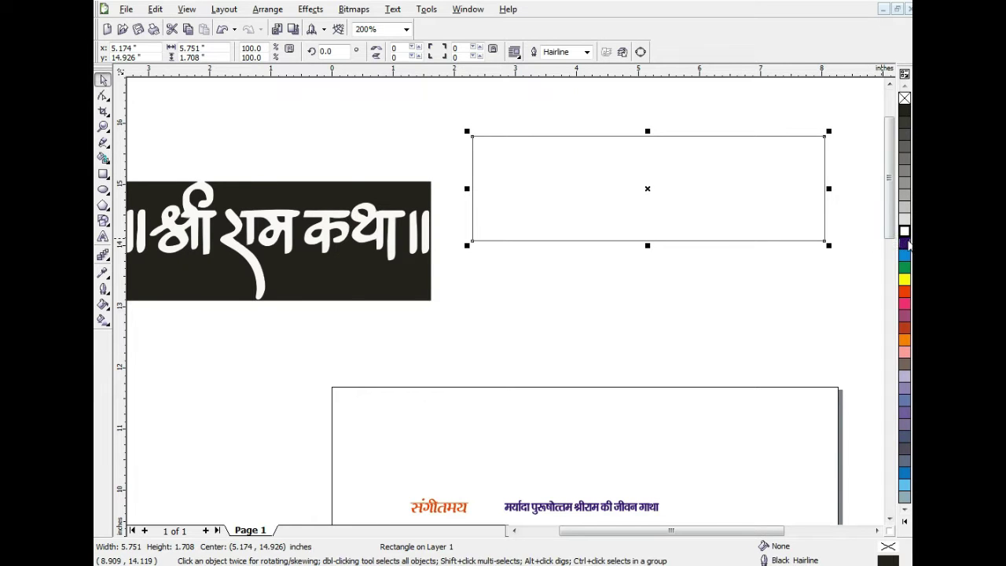
{"action": "left_click", "coordinate": [904, 243]}
{"action": "left_click_drag", "start_coordinate": [647, 244], "coordinate": [663, 310]}
{"action": "key", "text": "Escape"}
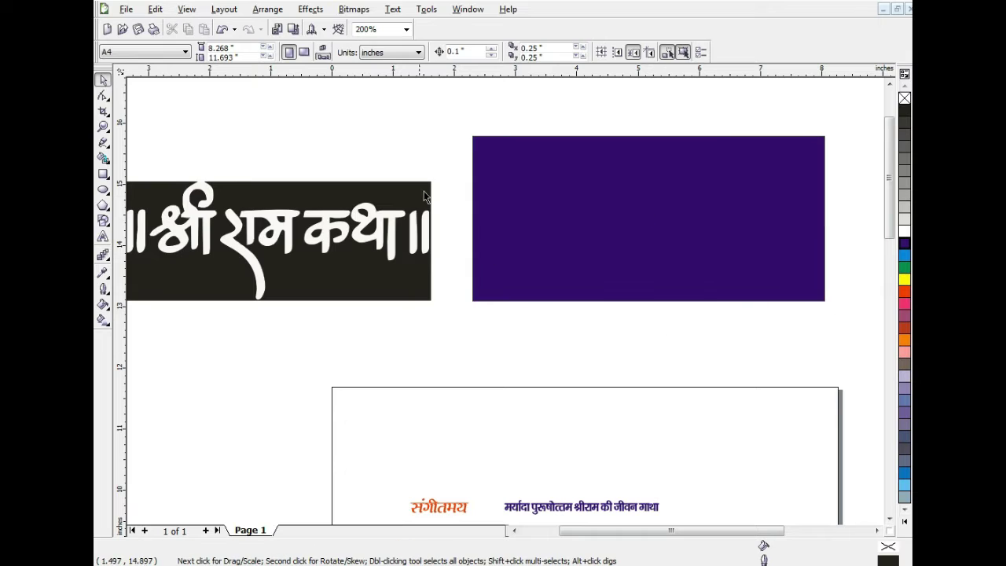
Step: Move the traced title group onto the blue rectangle and delete the original title bitmap
{"action": "mouse_move", "coordinate": [375, 206]}
{"action": "left_mouse_down"}
{"action": "mouse_move", "coordinate": [687, 176]}
{"action": "mouse_move", "coordinate": [742, 183]}
{"action": "left_mouse_up"}
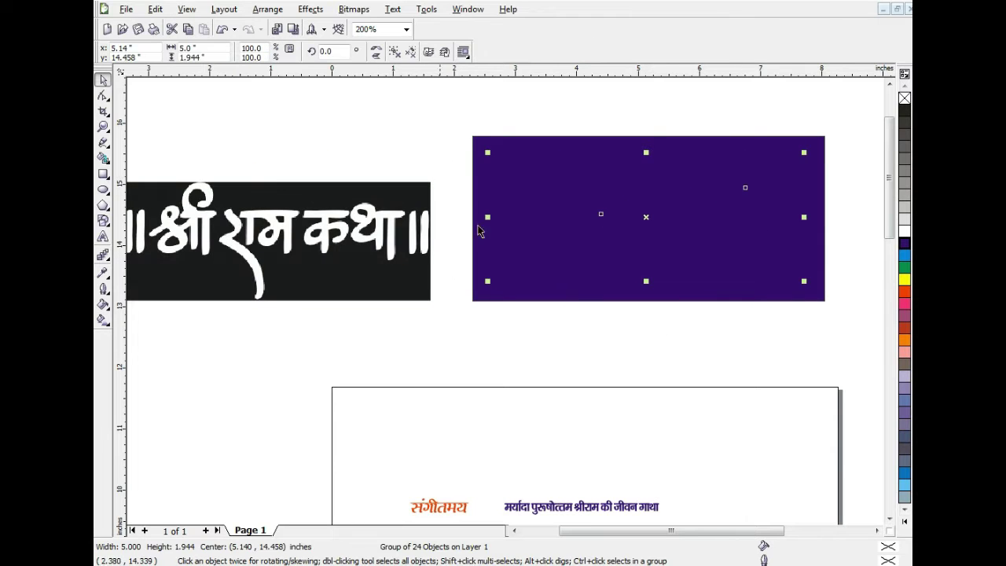
{"action": "left_click", "coordinate": [328, 247]}
{"action": "key", "text": "Delete"}
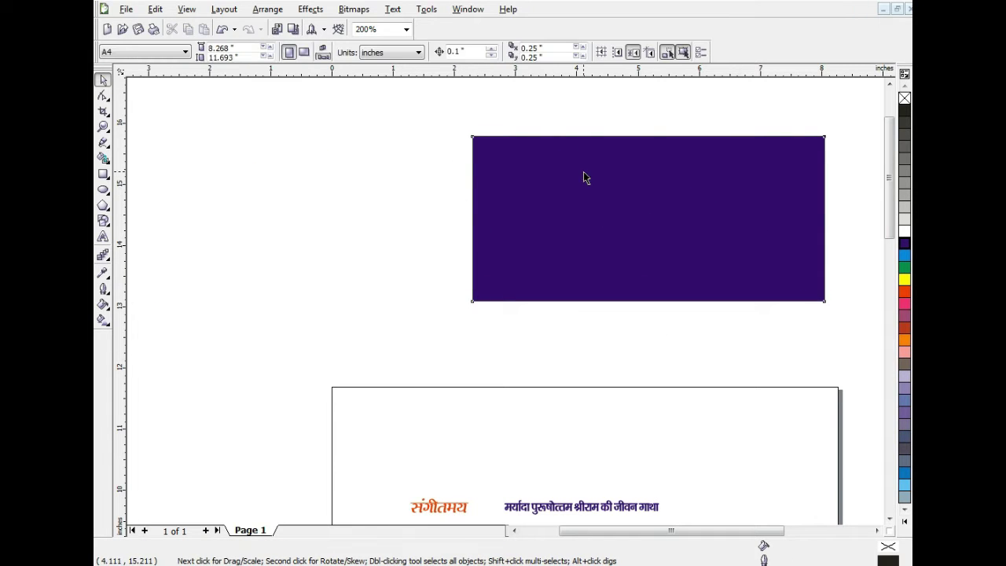
Step: Send the blue rectangle to the back, behind the traced title
{"action": "left_click", "coordinate": [584, 172]}
{"action": "key", "text": "shift+Page_Down"}
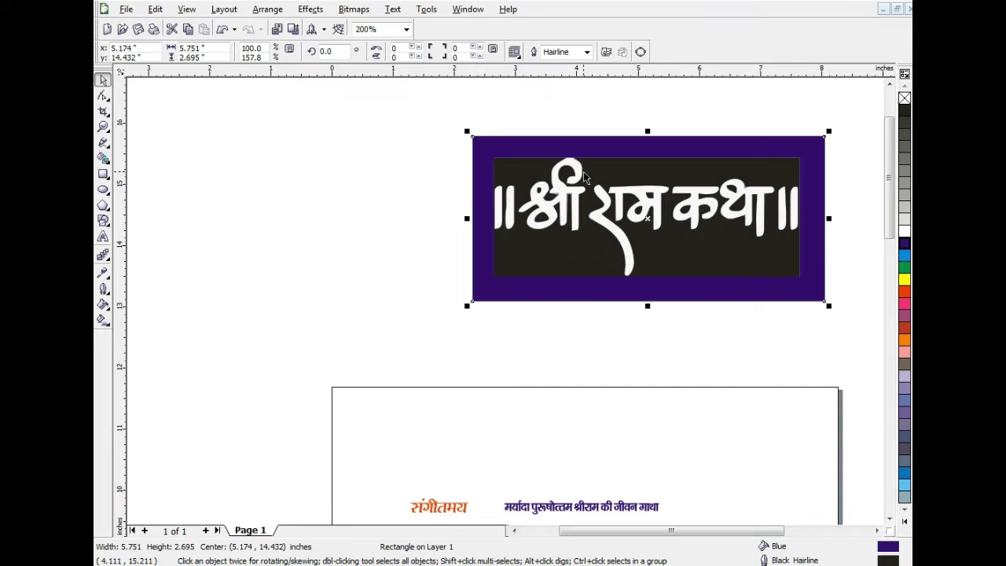
{"action": "left_click", "coordinate": [299, 212]}
Step: Ungroup the traced title and delete its black background shape
{"action": "left_click", "coordinate": [543, 219]}
{"action": "right_click", "coordinate": [543, 218]}
{"action": "left_click", "coordinate": [595, 256]}
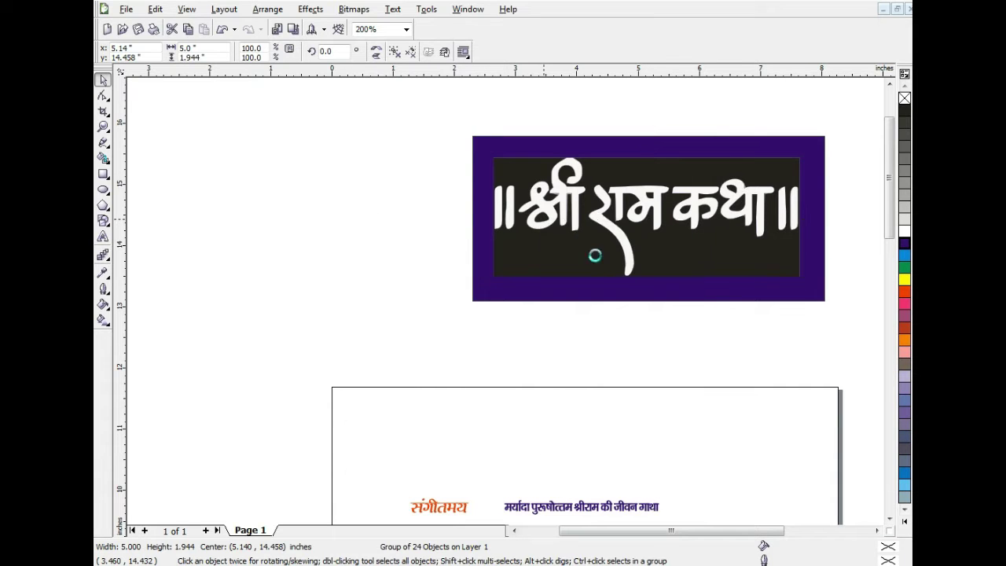
{"action": "left_click", "coordinate": [545, 257]}
{"action": "left_click", "coordinate": [591, 340]}
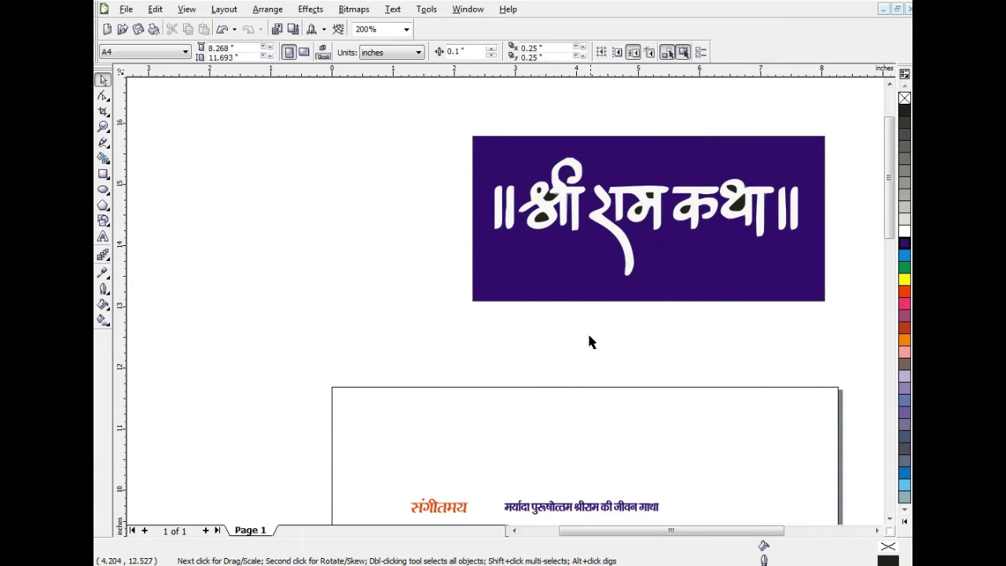
Step: Delete the black counter shapes and grey slivers left in and around the word श्री
{"action": "scroll", "coordinate": [538, 227], "scroll_direction": "up", "scroll_amount": 2}
{"action": "left_click", "coordinate": [526, 291]}
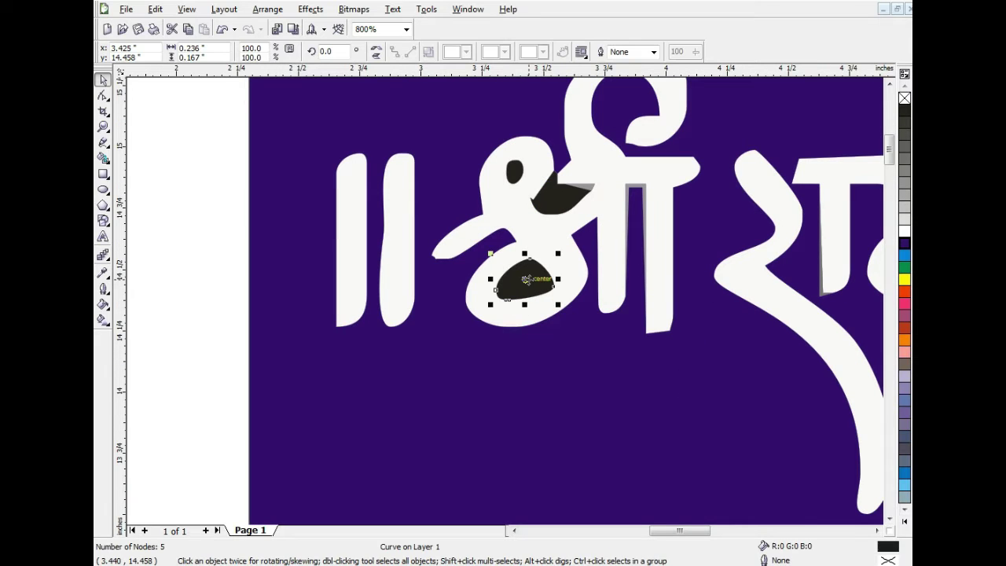
{"action": "key", "text": "Delete"}
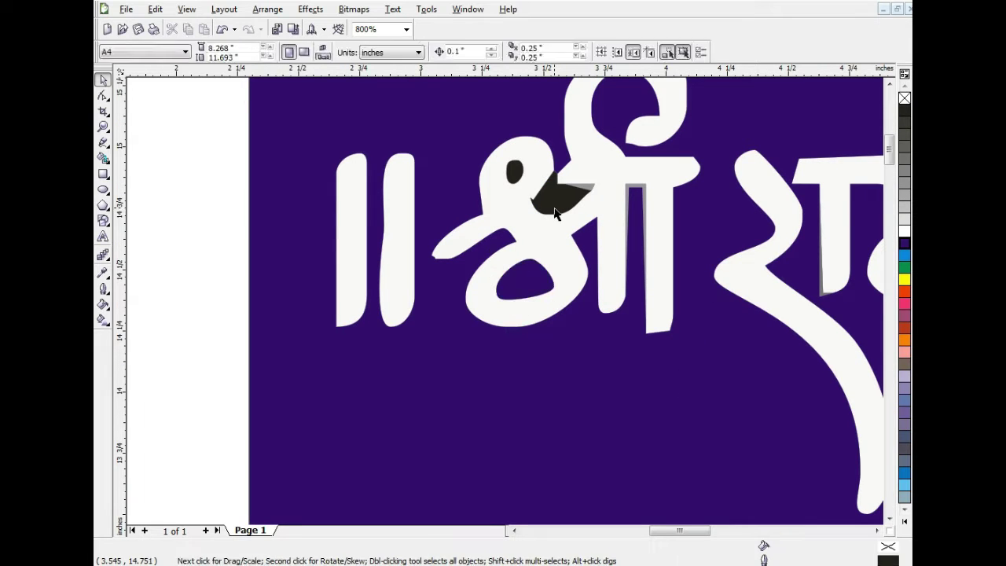
{"action": "left_click", "coordinate": [555, 209]}
{"action": "key", "text": "Delete"}
{"action": "left_click", "coordinate": [514, 172]}
{"action": "key", "text": "Delete"}
{"action": "left_click", "coordinate": [583, 187]}
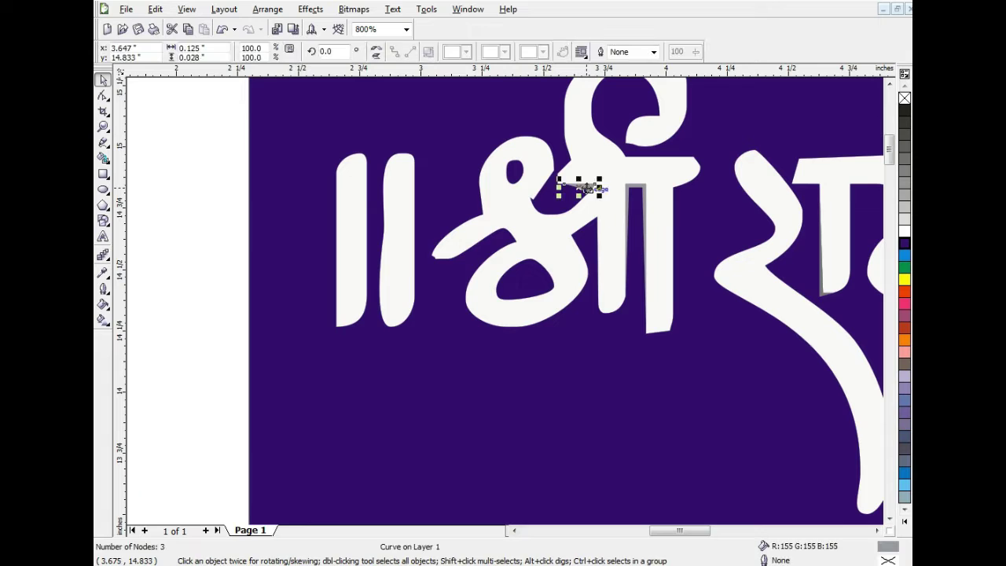
{"action": "key", "text": "Delete"}
{"action": "left_click", "coordinate": [639, 194]}
{"action": "key", "text": "Delete"}
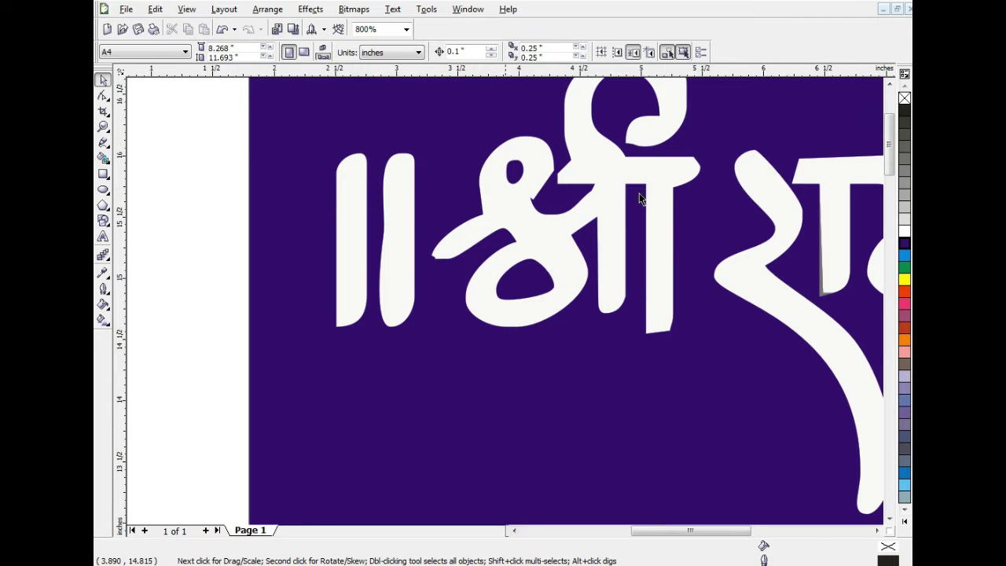
Step: Delete the black counters and grey sliver in the word राम and the black counter in the letter क
{"action": "scroll", "coordinate": [640, 197], "scroll_direction": "down", "scroll_amount": 3}
{"action": "scroll", "coordinate": [506, 307], "scroll_direction": "up", "scroll_amount": 4}
{"action": "left_click", "coordinate": [439, 340]}
{"action": "key", "text": "Delete"}
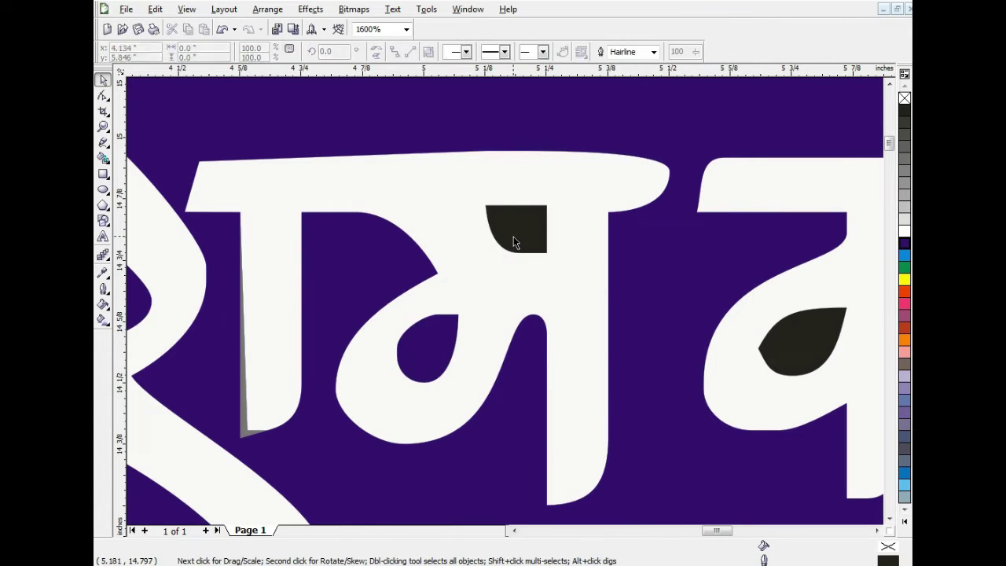
{"action": "left_click", "coordinate": [513, 236]}
{"action": "key", "text": "Delete"}
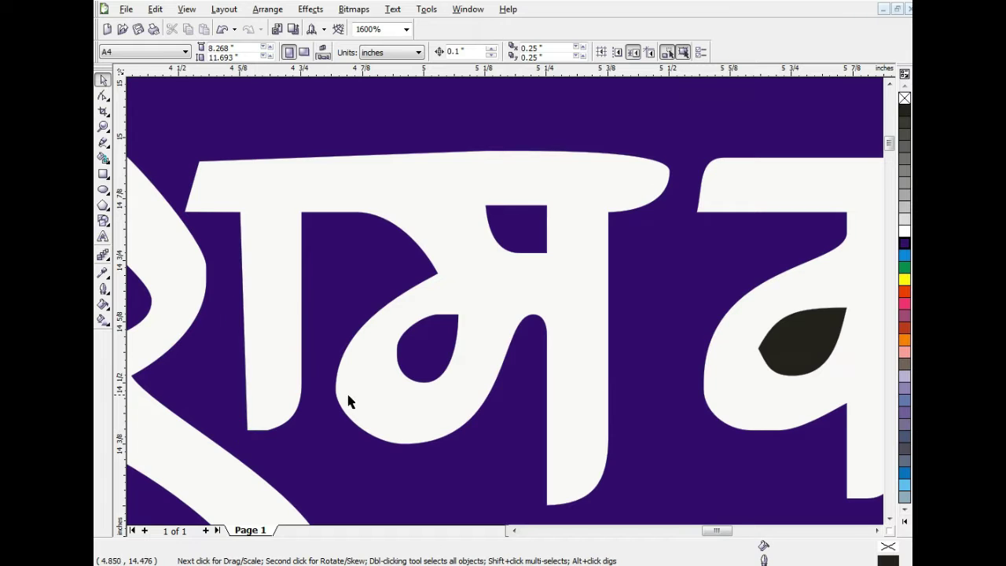
{"action": "scroll", "coordinate": [656, 236], "scroll_direction": "down", "scroll_amount": 2}
{"action": "left_click", "coordinate": [717, 269]}
{"action": "key", "text": "Delete"}
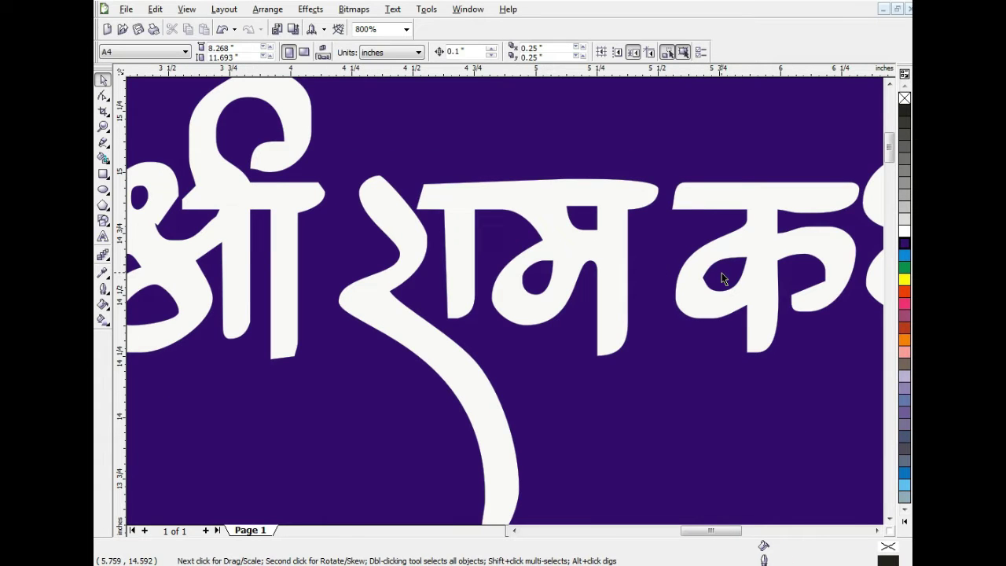
Step: Delete the black counters and grey slivers left in and around the letter था
{"action": "scroll", "coordinate": [723, 279], "scroll_direction": "down", "scroll_amount": 3}
{"action": "scroll", "coordinate": [505, 301], "scroll_direction": "up", "scroll_amount": 4}
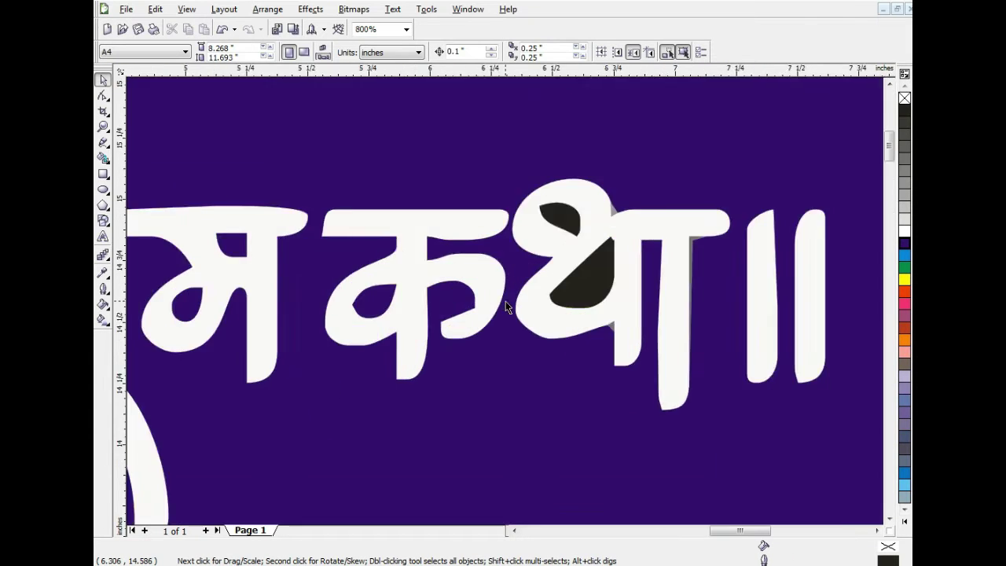
{"action": "left_click", "coordinate": [635, 160]}
{"action": "key", "text": "Delete"}
{"action": "left_click", "coordinate": [669, 246]}
{"action": "key", "text": "Delete"}
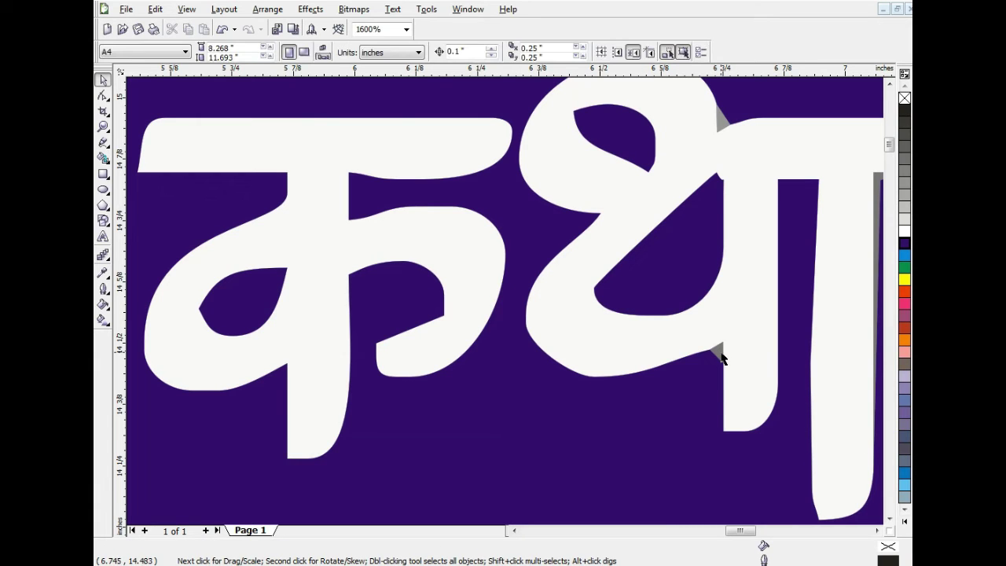
{"action": "left_click", "coordinate": [720, 355]}
{"action": "key", "text": "Delete"}
{"action": "scroll", "coordinate": [512, 303], "scroll_direction": "down", "scroll_amount": 2}
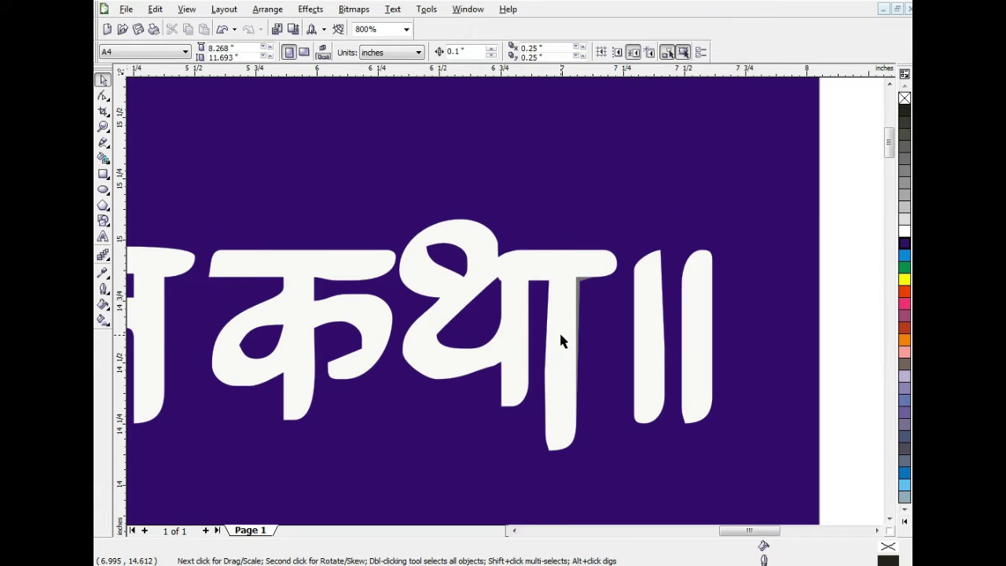
{"action": "scroll", "coordinate": [508, 303], "scroll_direction": "up", "scroll_amount": 3}
{"action": "left_click", "coordinate": [489, 279]}
{"action": "key", "text": "Delete"}
{"action": "scroll", "coordinate": [492, 304], "scroll_direction": "down", "scroll_amount": 4}
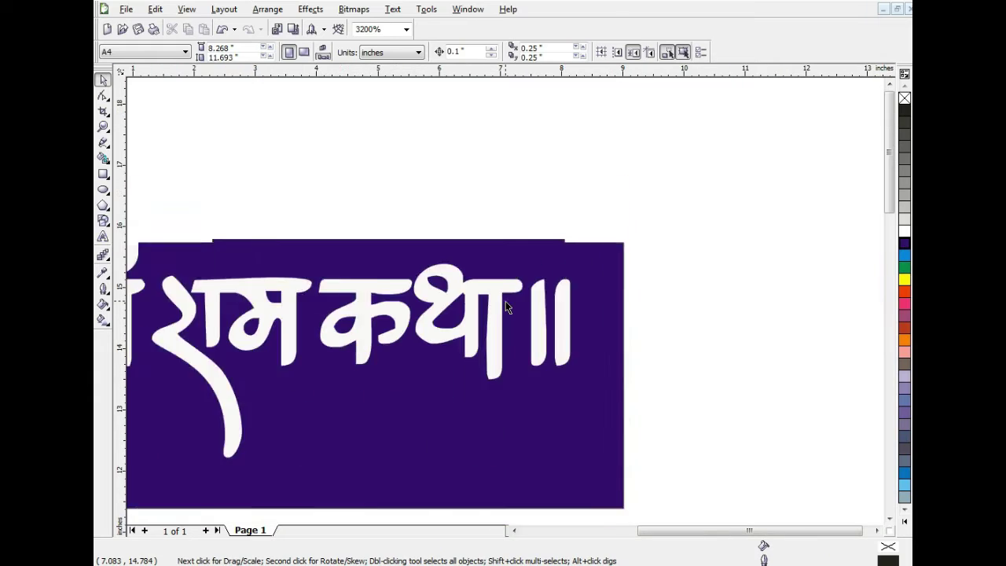
Step: Delete the blue backing rectangle, then group the remaining title lettering with a blue fill
{"action": "left_click", "coordinate": [495, 375]}
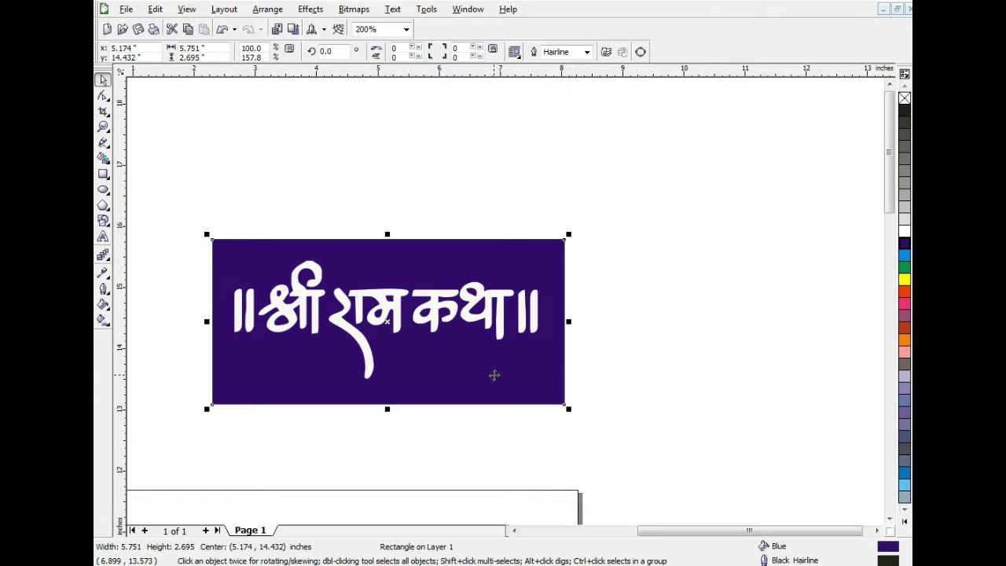
{"action": "key", "text": "Delete"}
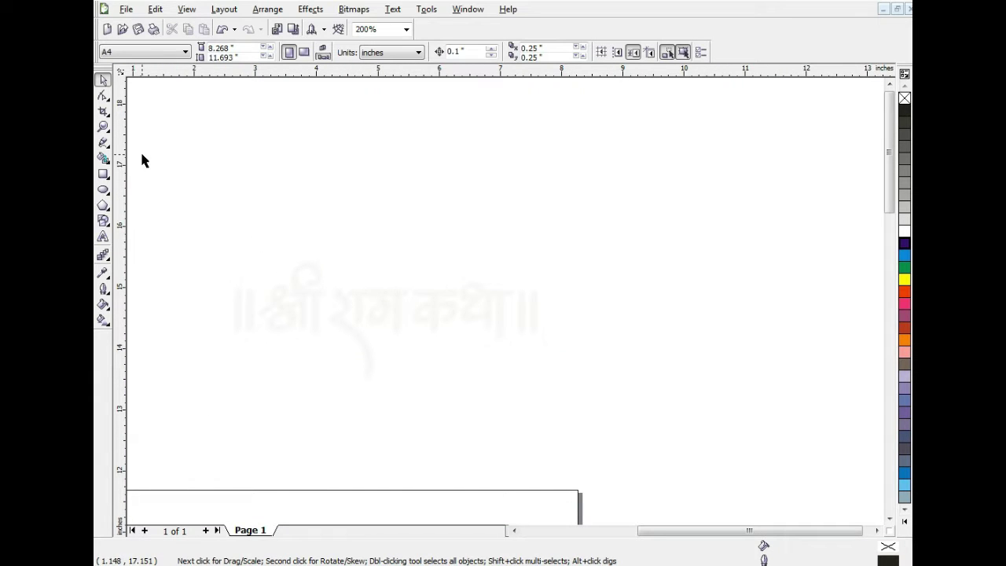
{"action": "left_click_drag", "start_coordinate": [141, 160], "coordinate": [690, 464]}
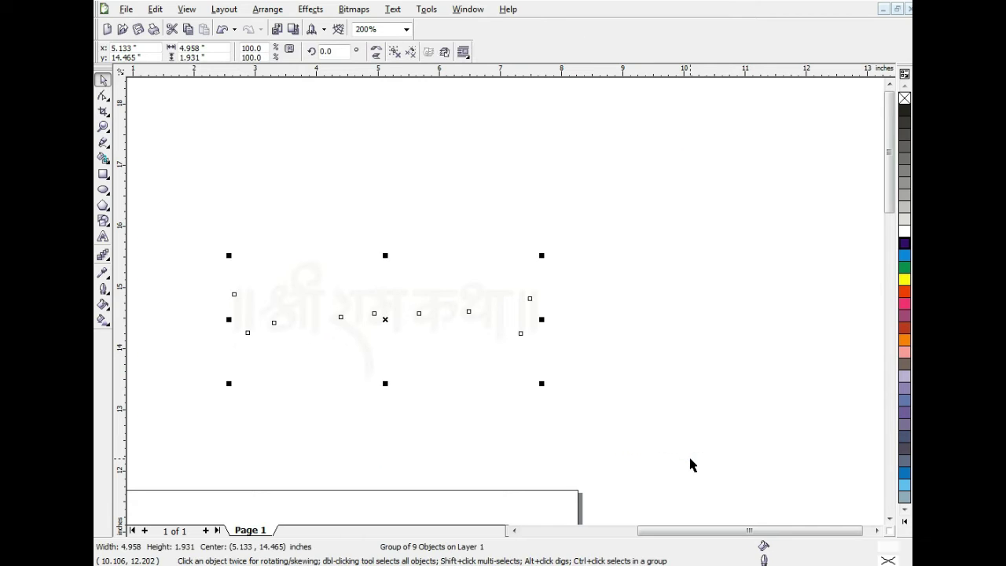
{"action": "left_click", "coordinate": [904, 243]}
{"action": "scroll", "coordinate": [499, 275], "scroll_direction": "down", "scroll_amount": 2}
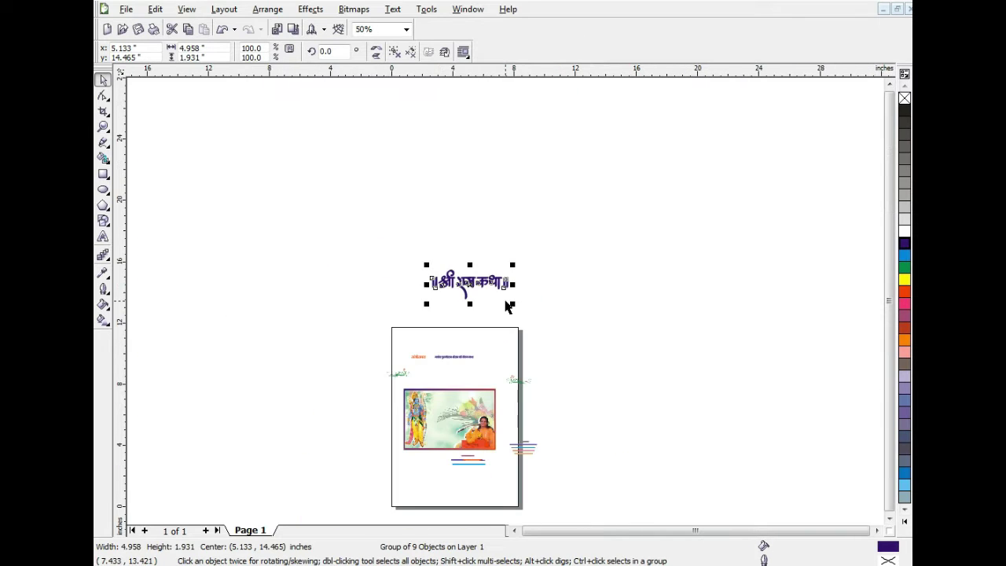
Step: Move the grouped title lettering into the banner's upper area and scale it proportionally to about 3.76 inches wide
{"action": "left_click_drag", "start_coordinate": [480, 292], "coordinate": [467, 417]}
{"action": "scroll", "coordinate": [467, 417], "scroll_direction": "up", "scroll_amount": 2}
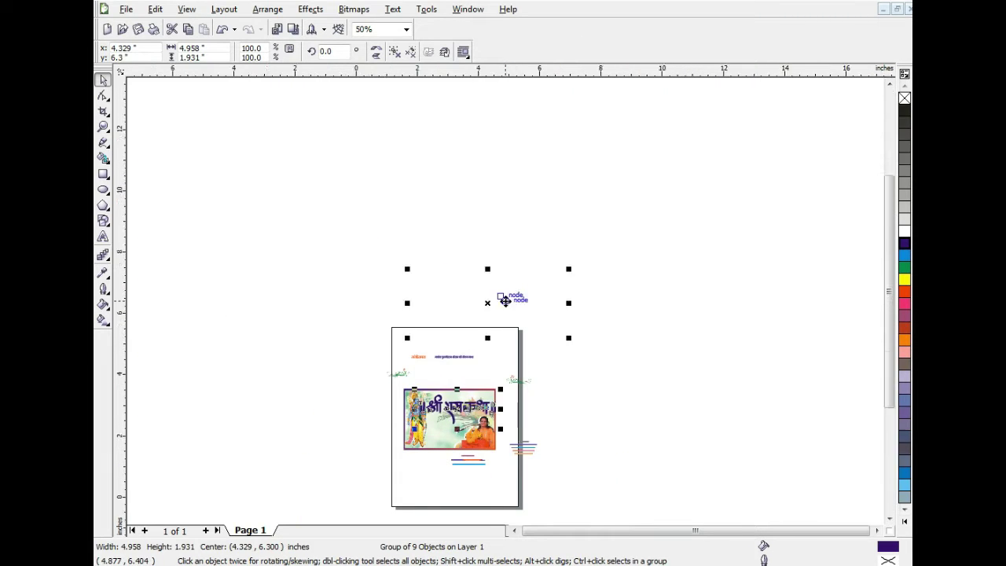
{"action": "scroll", "coordinate": [507, 299], "scroll_direction": "up", "scroll_amount": 1}
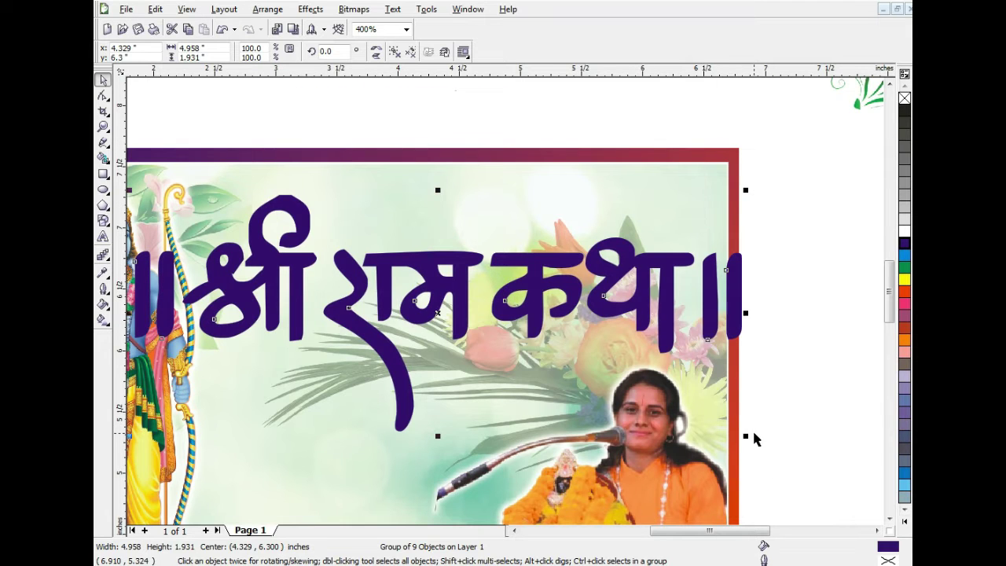
{"action": "left_click_drag", "start_coordinate": [743, 435], "coordinate": [672, 407]}
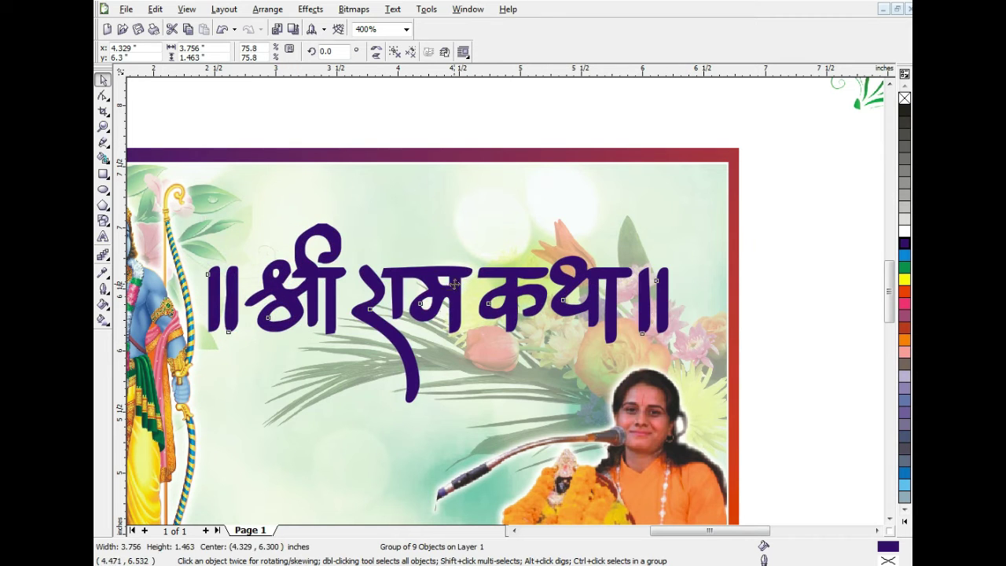
{"action": "left_click_drag", "start_coordinate": [452, 288], "coordinate": [490, 230]}
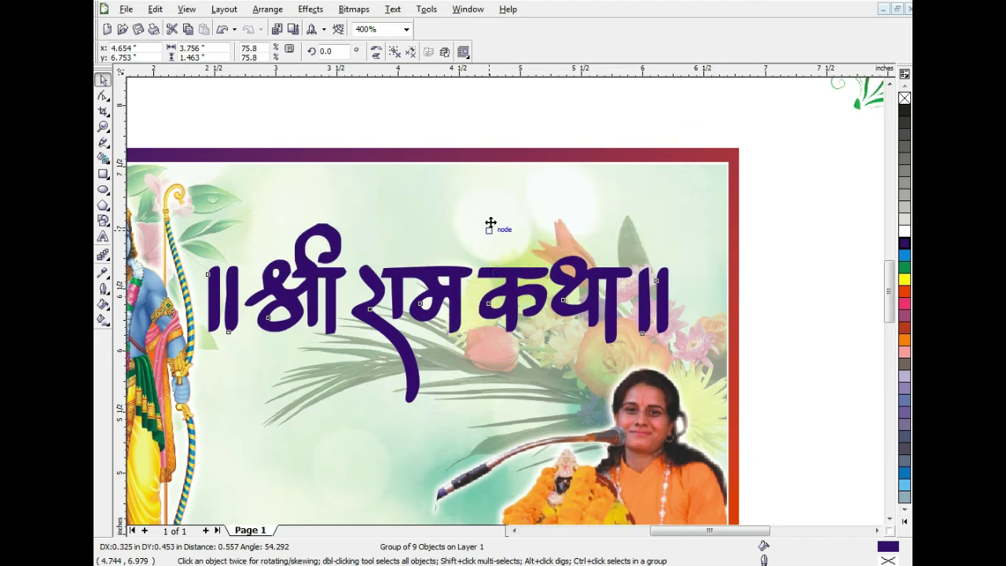
{"action": "left_click", "coordinate": [485, 133]}
{"action": "scroll", "coordinate": [464, 226], "scroll_direction": "down", "scroll_amount": 1}
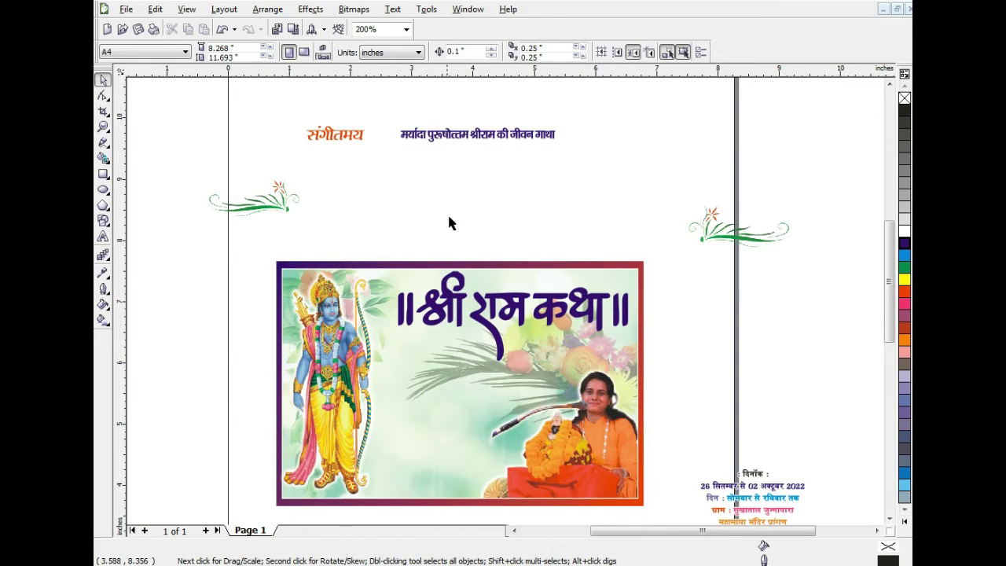
Step: Fill the title lettering black and give it a 4 pt black outline with rounded corners, behind fill and scaled with the image
{"action": "left_click", "coordinate": [493, 301]}
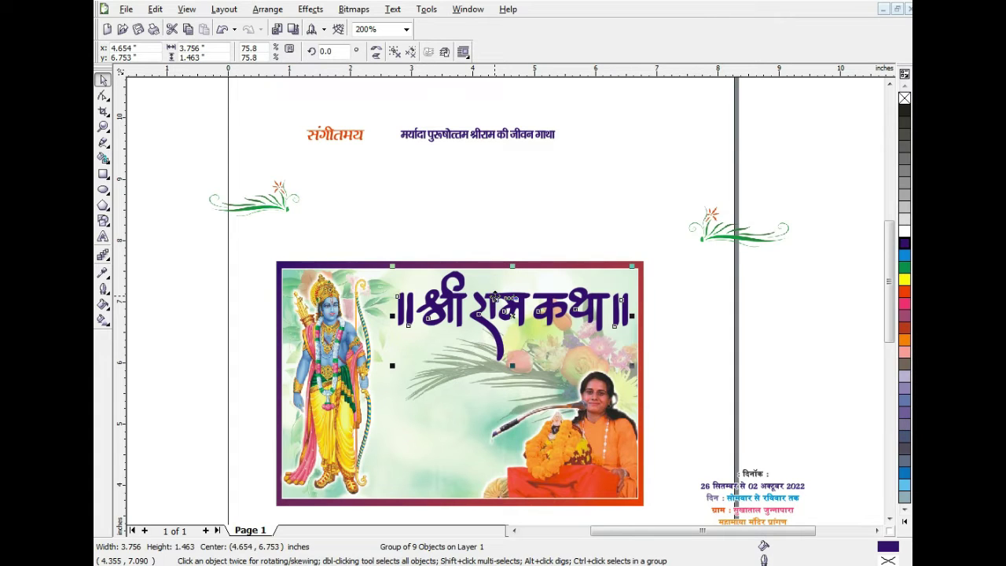
{"action": "scroll", "coordinate": [496, 297], "scroll_direction": "up", "scroll_amount": 1}
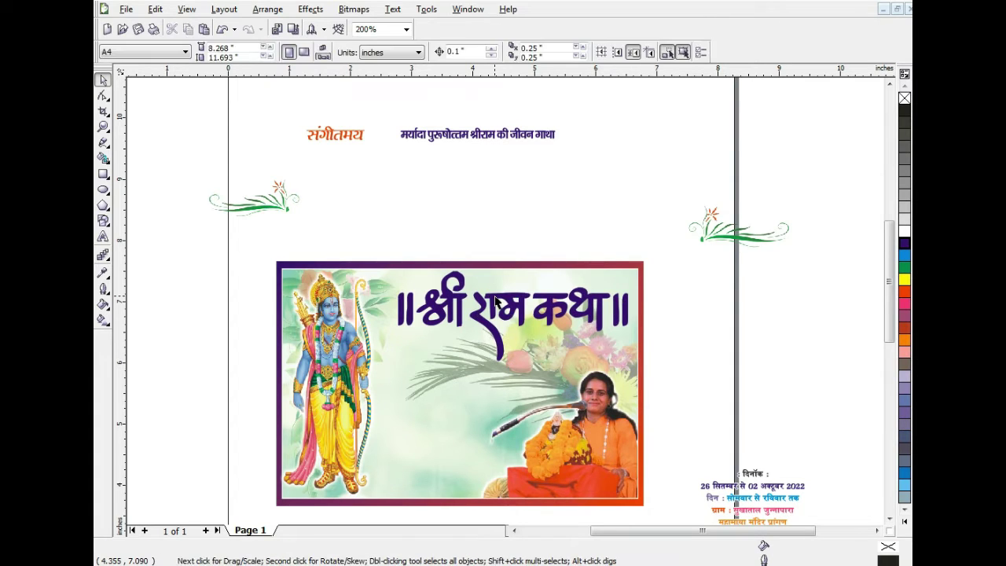
{"action": "left_click", "coordinate": [905, 111]}
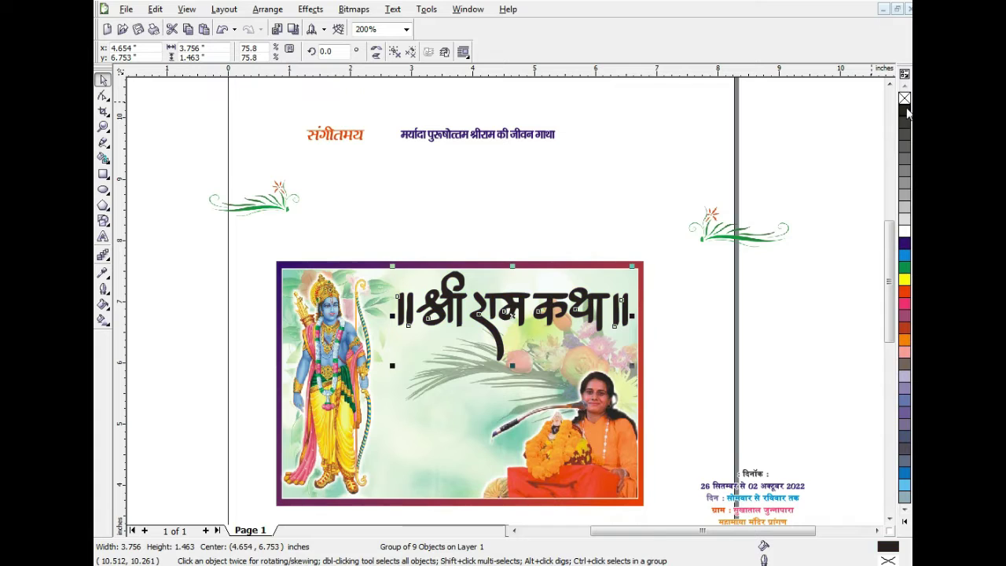
{"action": "key", "text": "F12"}
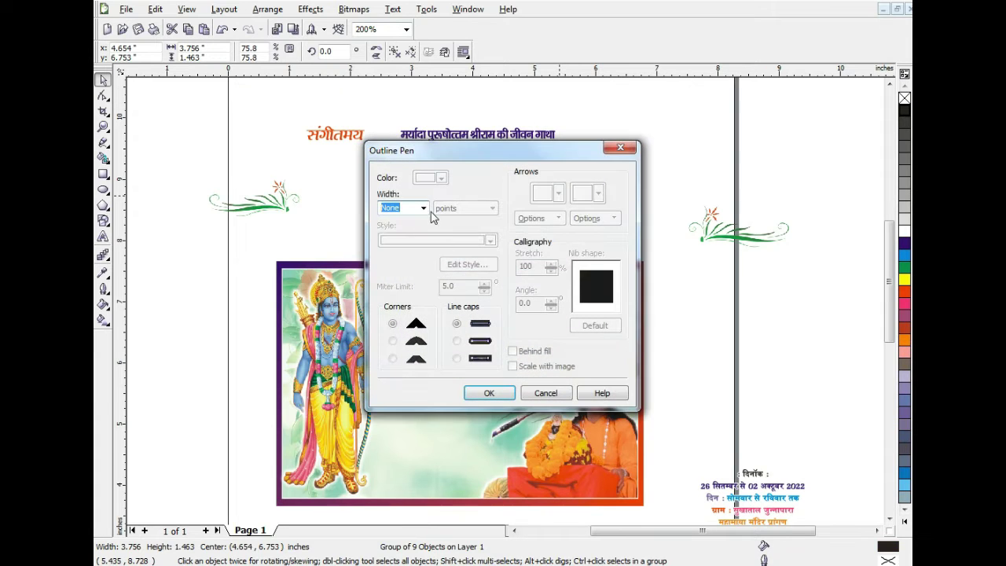
{"action": "left_click", "coordinate": [423, 208]}
{"action": "left_click", "coordinate": [400, 269]}
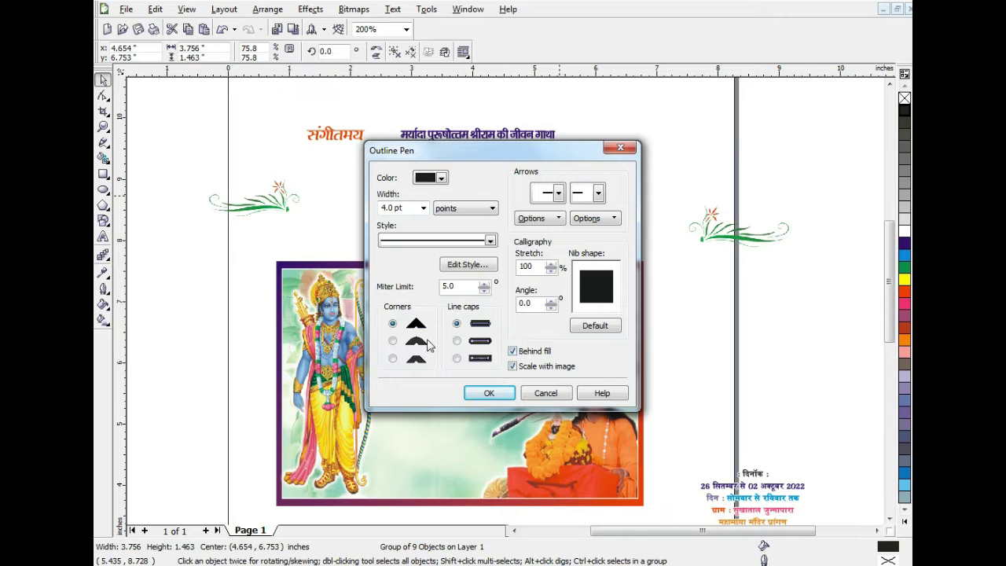
{"action": "left_click", "coordinate": [393, 342]}
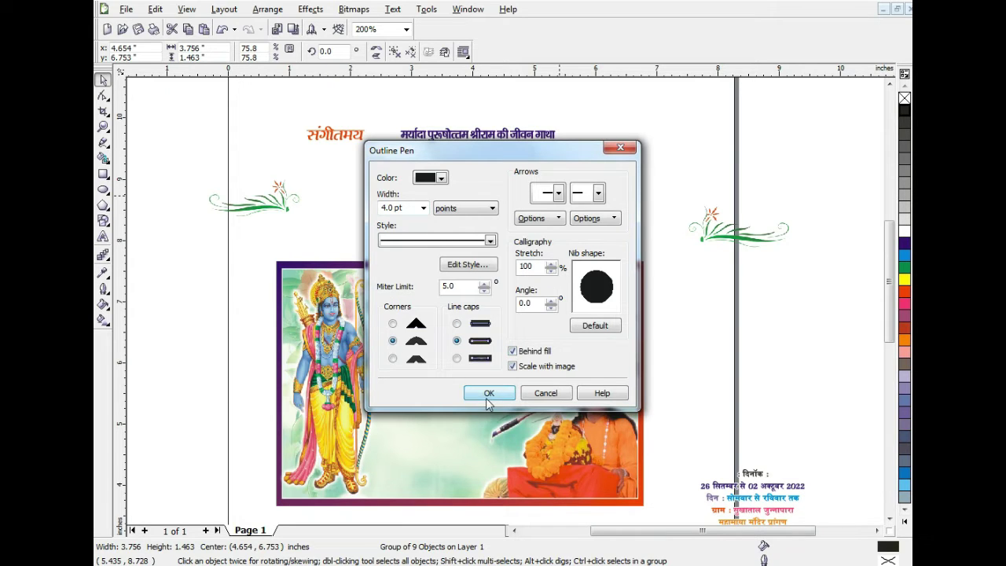
{"action": "left_click", "coordinate": [489, 393]}
Step: Convert the black outlined title to a 600 dpi RGB Color (24-bit) bitmap with anti-aliasing and a transparent background
{"action": "left_click", "coordinate": [353, 9]}
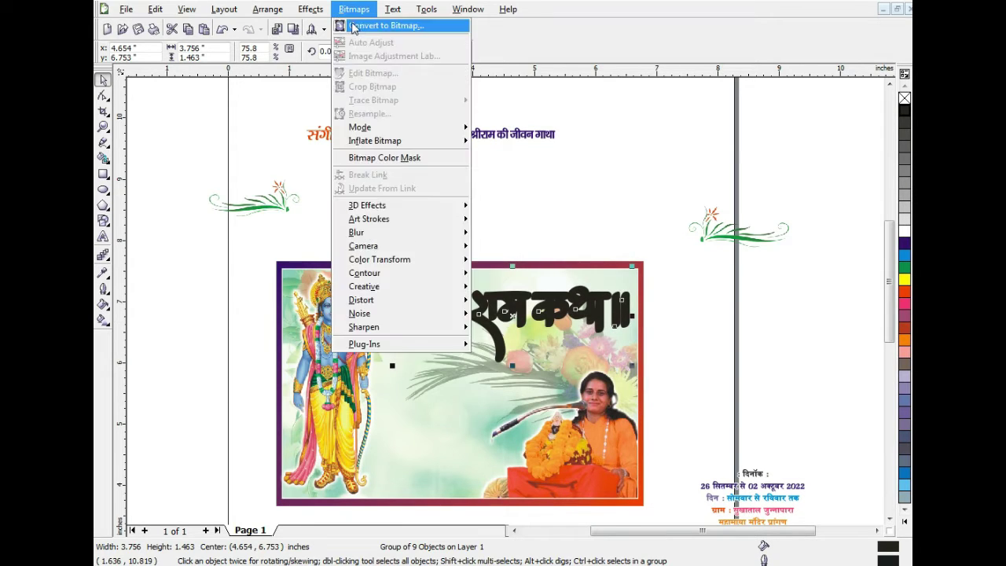
{"action": "left_click", "coordinate": [379, 26]}
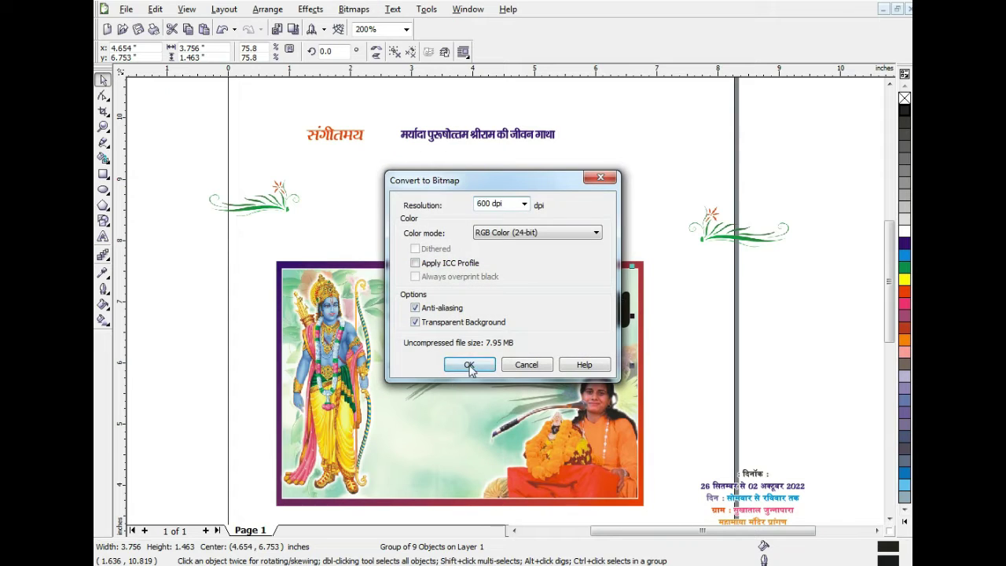
{"action": "left_click", "coordinate": [469, 365]}
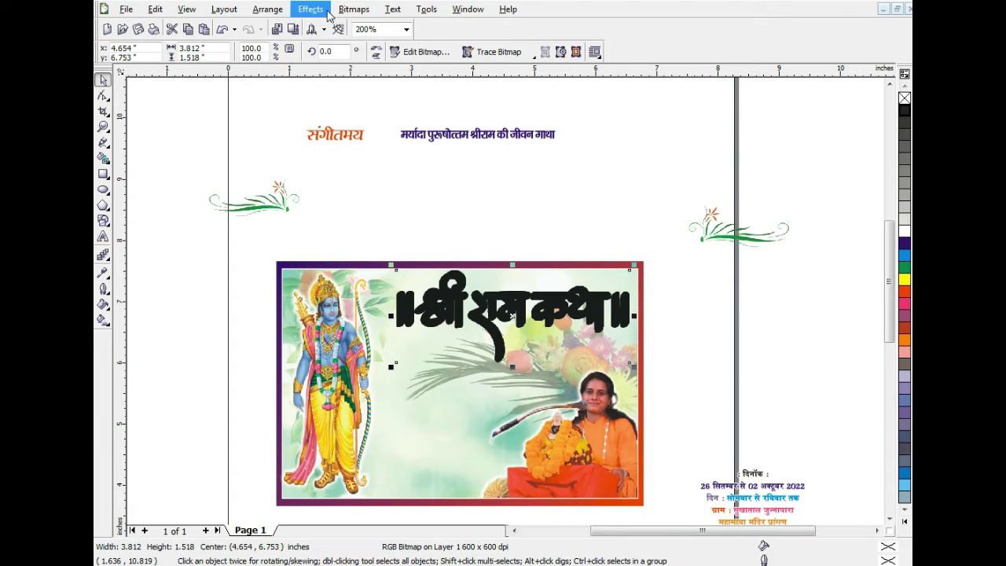
Step: Apply a Gaussian Blur of 23 pixels to the black title bitmap and place an orange-red copy of the lettering over it
{"action": "left_click", "coordinate": [353, 8]}
{"action": "mouse_move", "coordinate": [393, 232]}
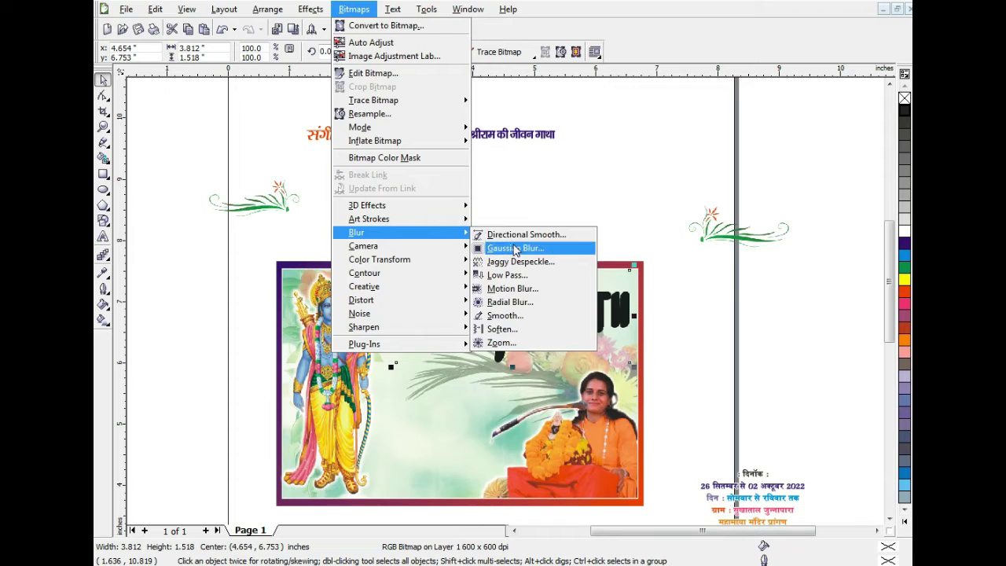
{"action": "left_click", "coordinate": [514, 249]}
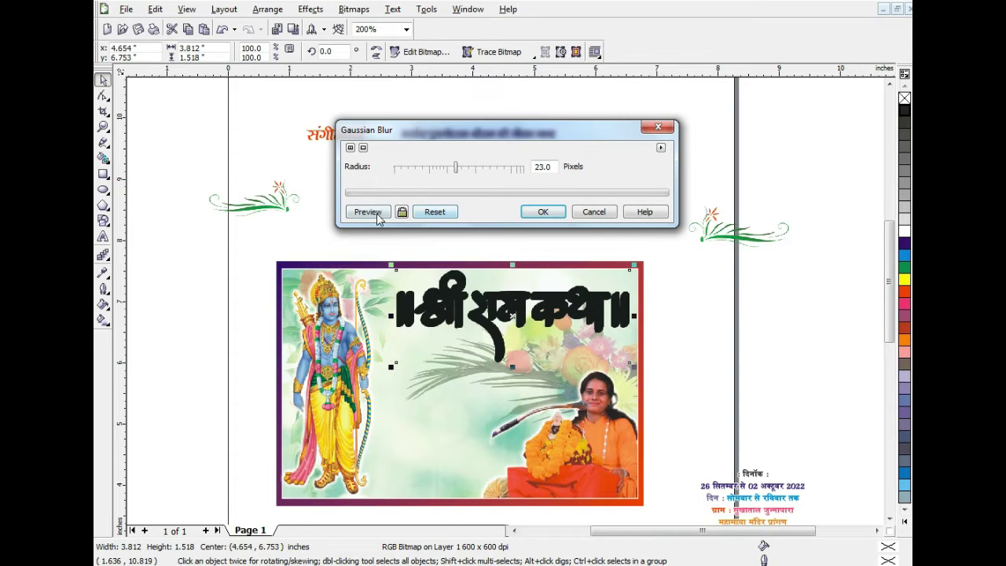
{"action": "left_click", "coordinate": [374, 213]}
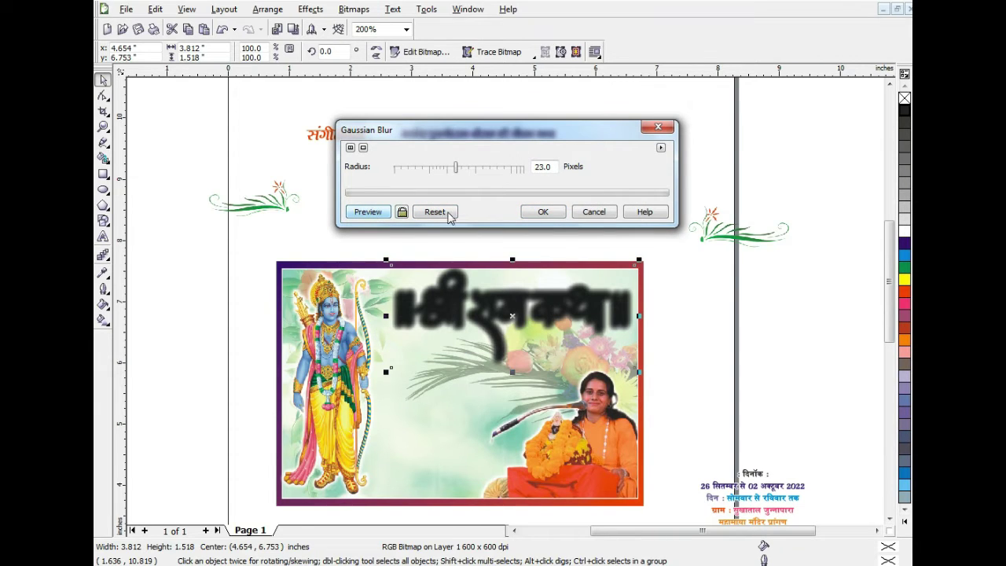
{"action": "left_click", "coordinate": [542, 211]}
{"action": "left_click", "coordinate": [605, 236]}
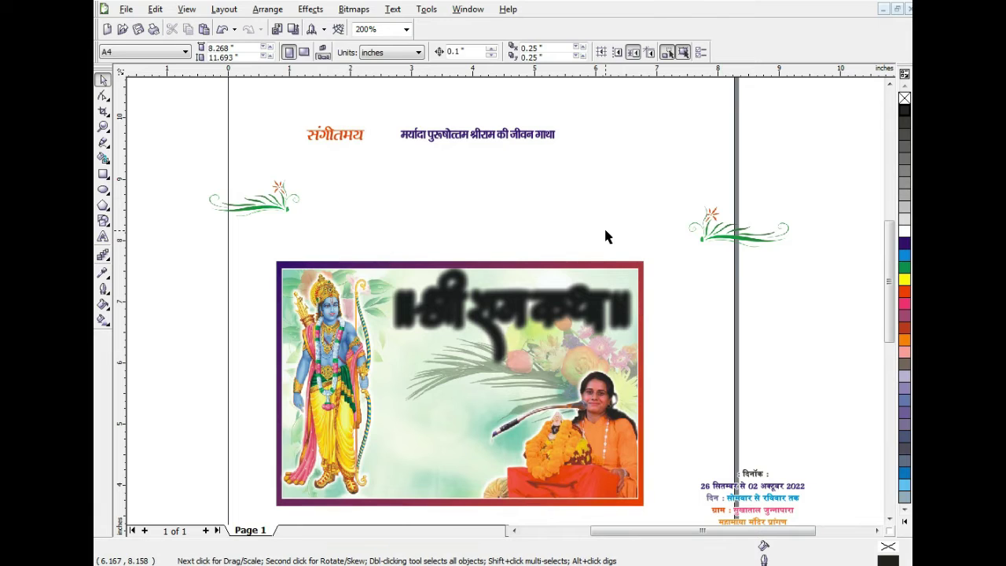
{"action": "key", "text": "ctrl+z"}
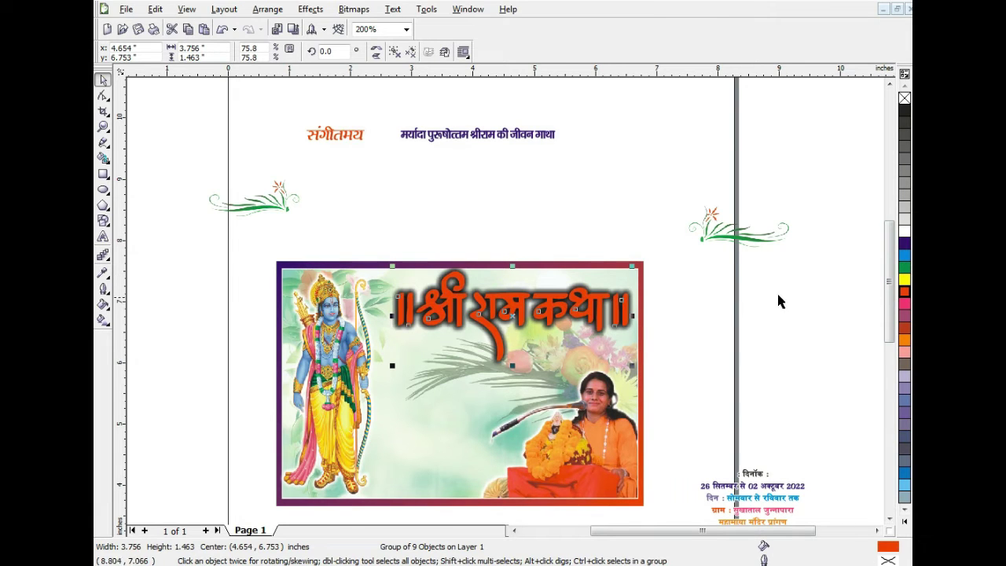
Step: Switch to the Downloads folder in Windows Explorer and bring the red embossed texture image into the CorelDRAW drawing
{"action": "key", "text": "alt+Tab"}
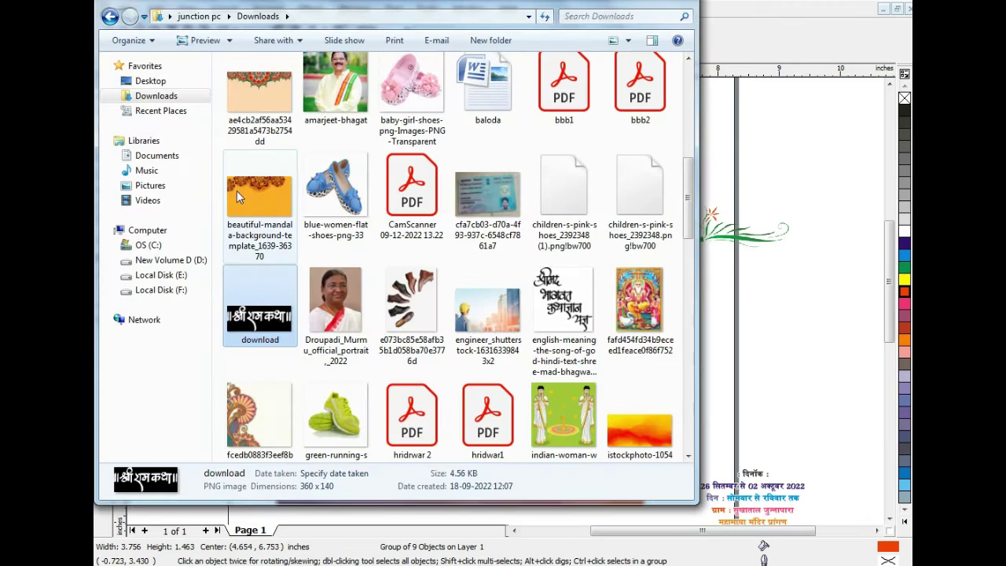
{"action": "scroll", "coordinate": [305, 226], "scroll_direction": "up", "scroll_amount": 5}
{"action": "left_click", "coordinate": [330, 98]}
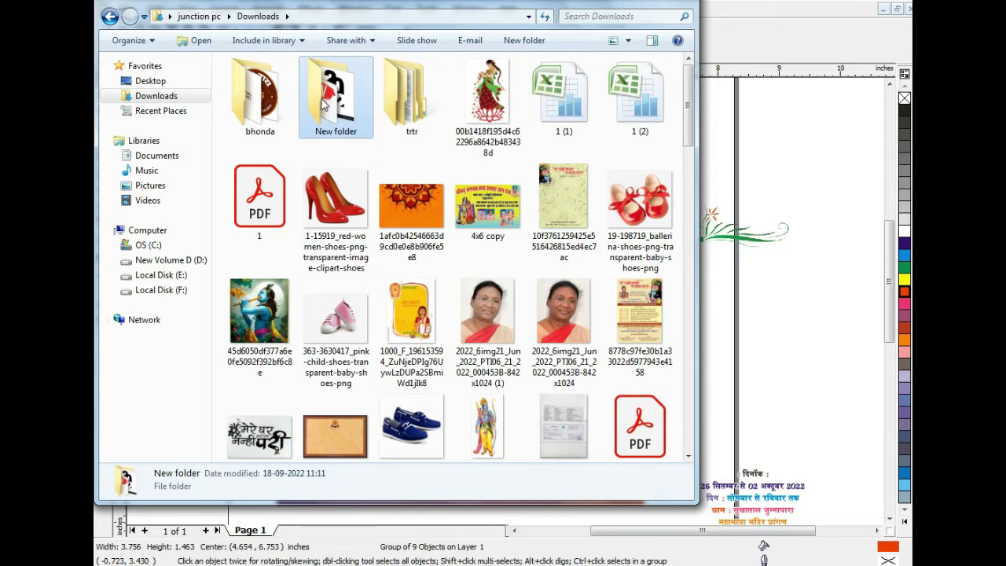
{"action": "right_click", "coordinate": [316, 98]}
{"action": "left_click", "coordinate": [346, 104]}
{"action": "left_click_drag", "start_coordinate": [484, 267], "coordinate": [756, 278]}
{"action": "left_click", "coordinate": [623, 5]}
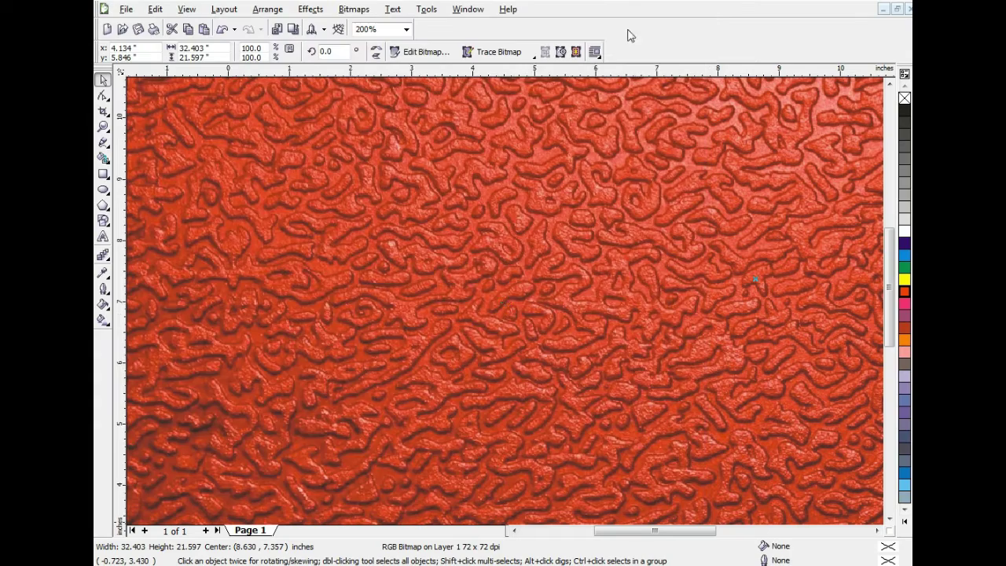
Step: Move the red texture image clear of the banner and scale it down proportionally to about 3.09 by 2.06 inches
{"action": "scroll", "coordinate": [506, 301], "scroll_direction": "down", "scroll_amount": 3}
{"action": "left_click_drag", "start_coordinate": [509, 301], "coordinate": [662, 244]}
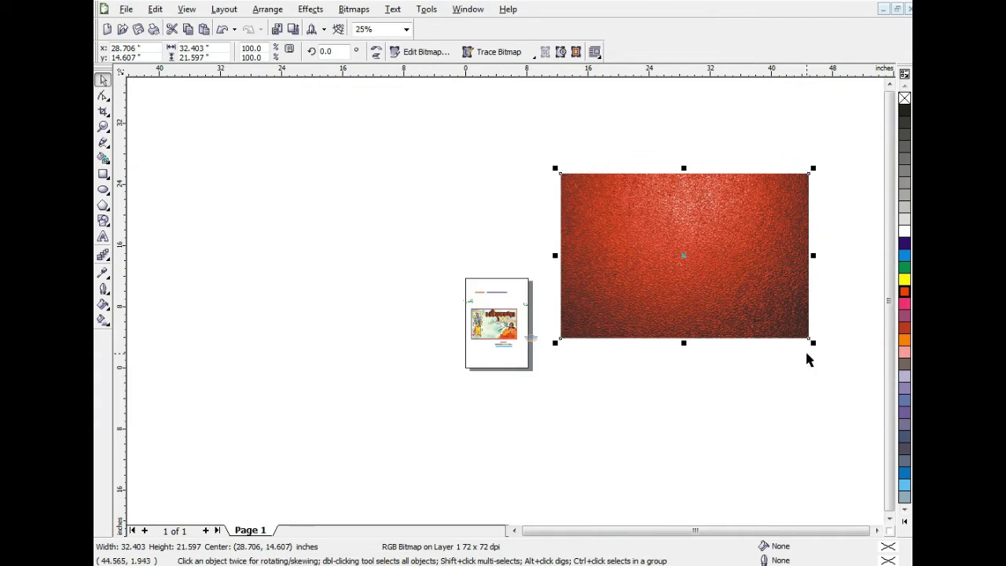
{"action": "left_click", "coordinate": [810, 345]}
{"action": "left_click", "coordinate": [781, 317]}
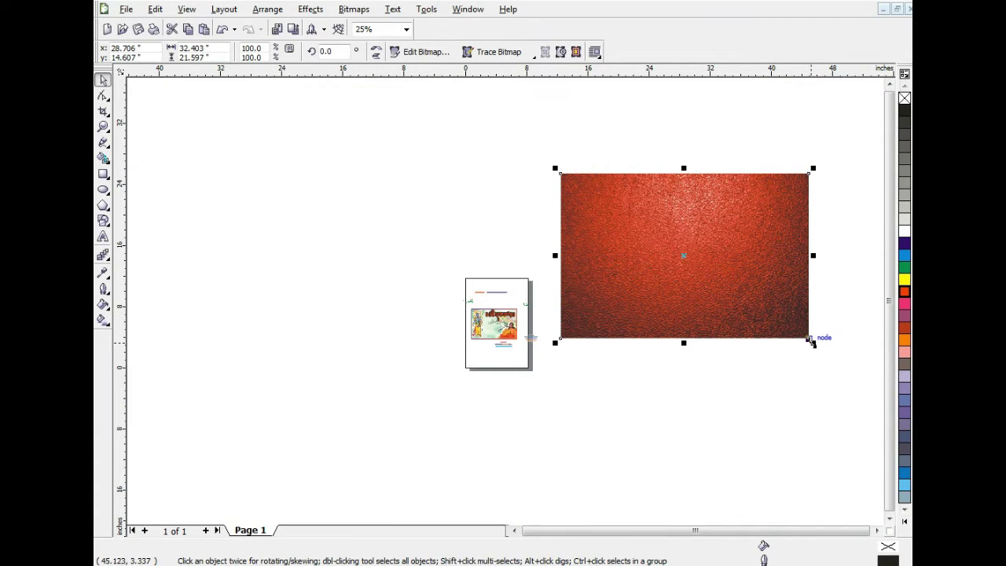
{"action": "left_click_drag", "start_coordinate": [813, 342], "coordinate": [541, 326]}
{"action": "scroll", "coordinate": [507, 331], "scroll_direction": "up", "scroll_amount": 4}
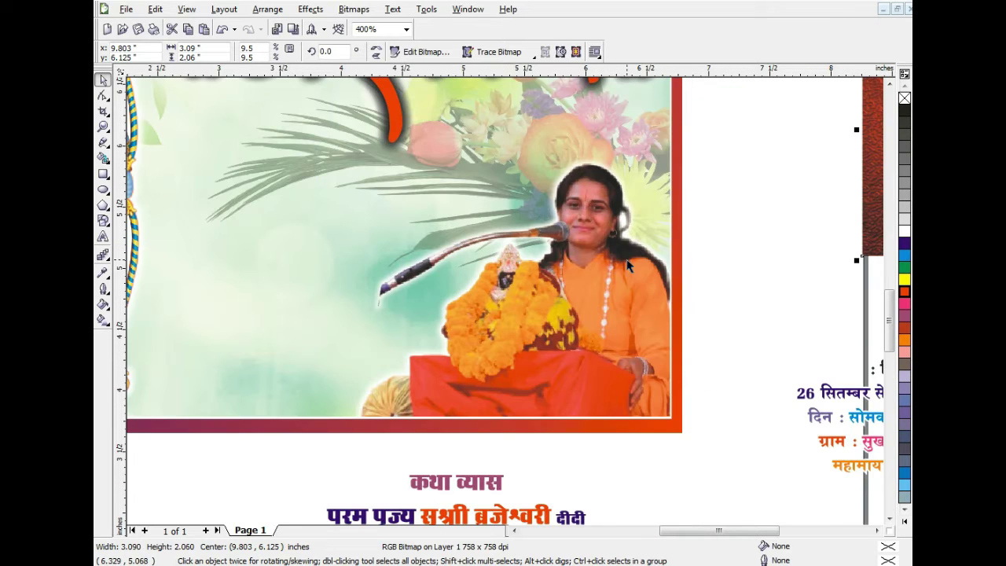
{"action": "scroll", "coordinate": [626, 261], "scroll_direction": "down", "scroll_amount": 1}
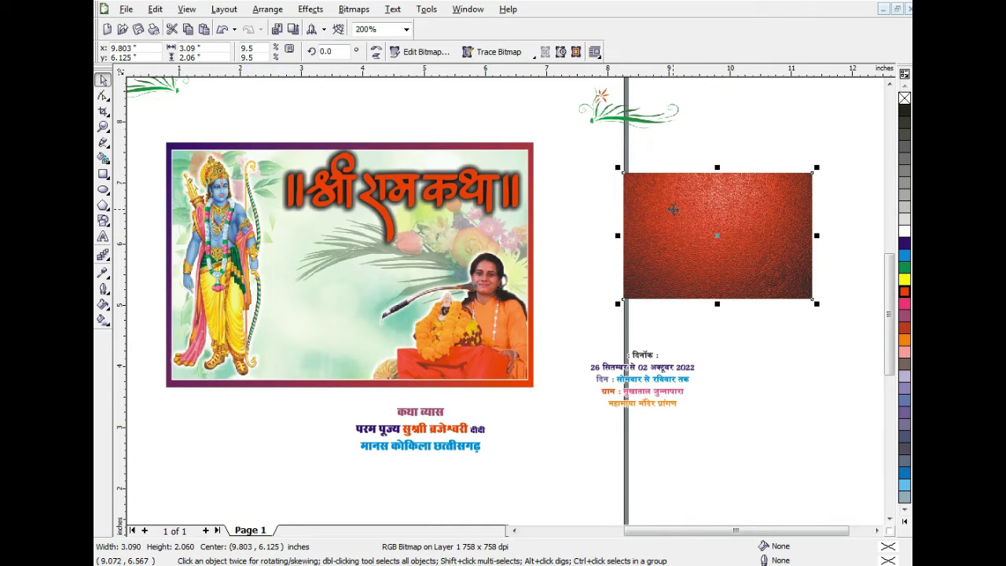
Step: PowerClip the red texture image inside the orange-red title lettering
{"action": "left_click", "coordinate": [311, 9]}
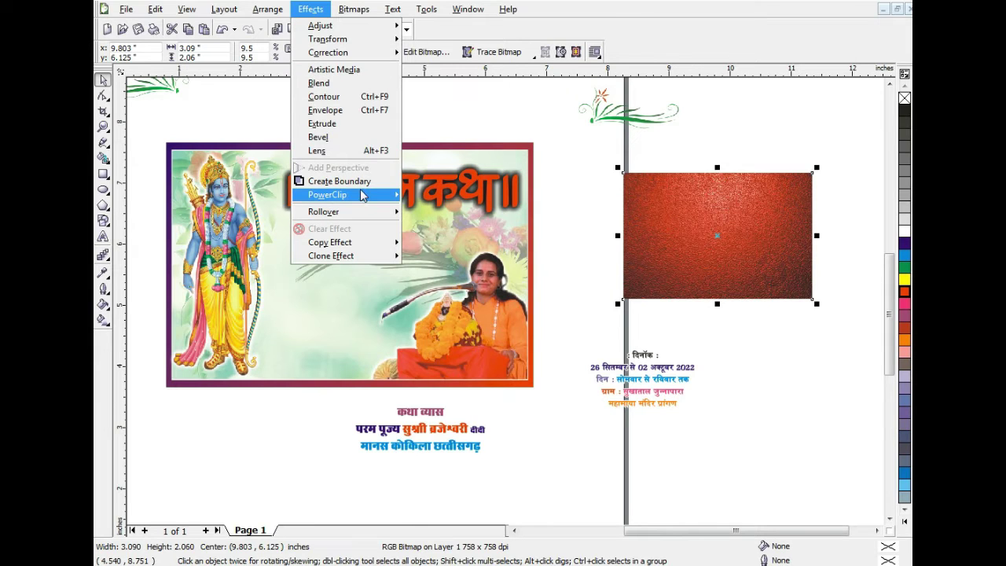
{"action": "mouse_move", "coordinate": [350, 195]}
{"action": "left_click", "coordinate": [424, 196]}
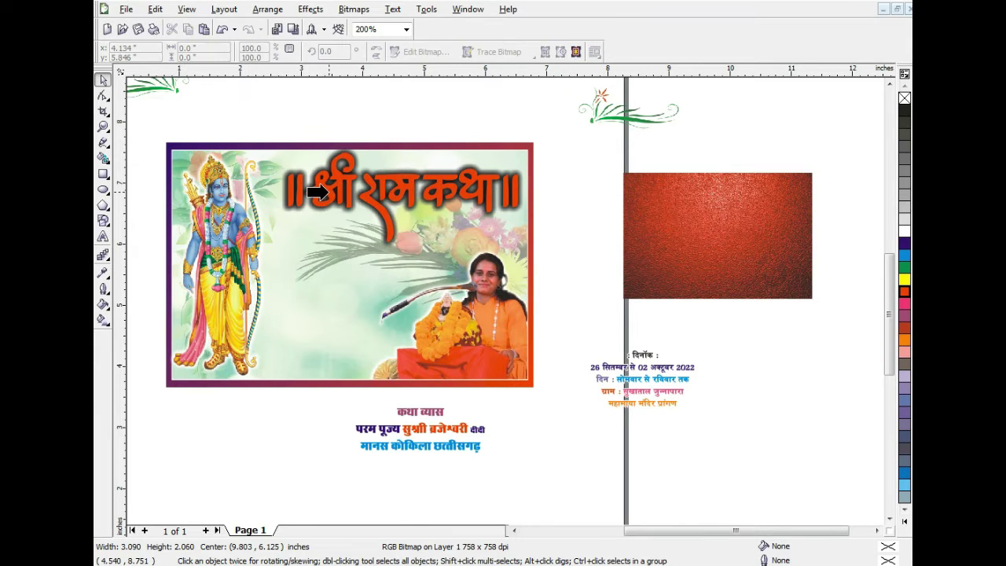
{"action": "left_click", "coordinate": [327, 192]}
Step: Edit the title's PowerClip contents, enlarging the texture to about 4.14 by 2.76 inches to cover all the lettering, and finish editing
{"action": "left_click", "coordinate": [328, 198], "text": "ctrl"}
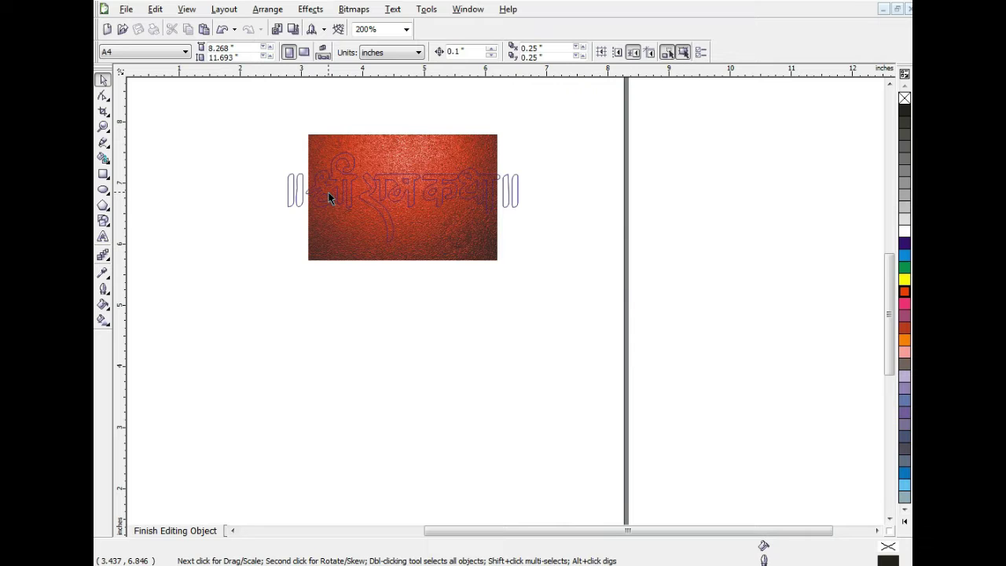
{"action": "left_click", "coordinate": [466, 228]}
{"action": "left_click_drag", "start_coordinate": [499, 262], "coordinate": [537, 299]}
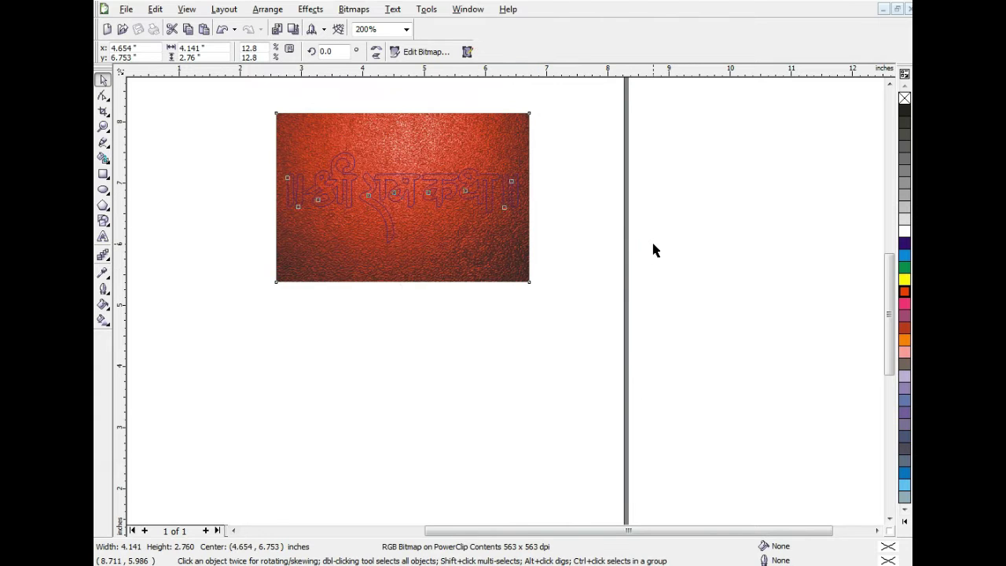
{"action": "left_click", "coordinate": [653, 244], "text": "ctrl"}
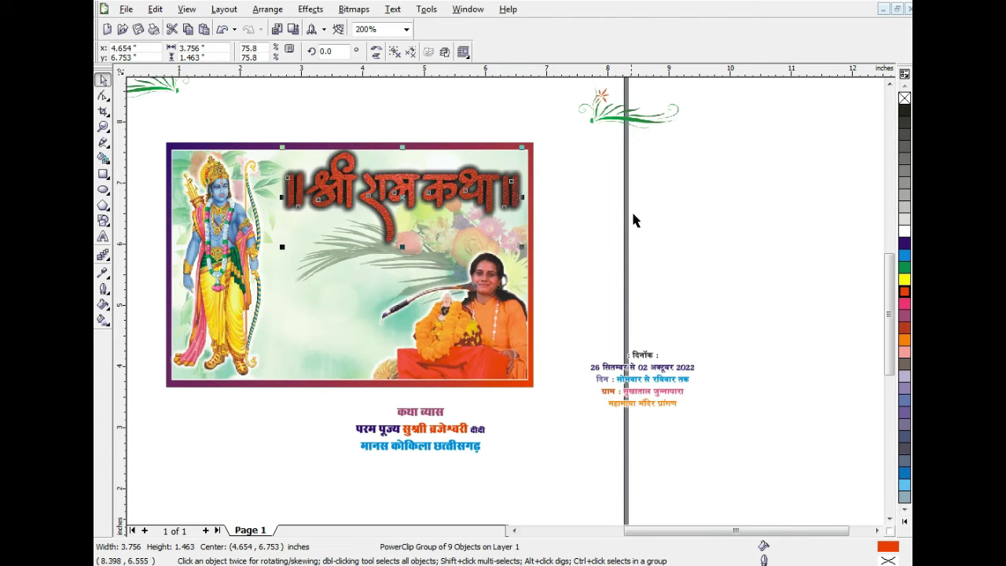
Step: Give the textured title a 2 pt white outline with rounded corners, placed behind the fill and scaled with the image
{"action": "key", "text": "F12"}
{"action": "left_click", "coordinate": [423, 207]}
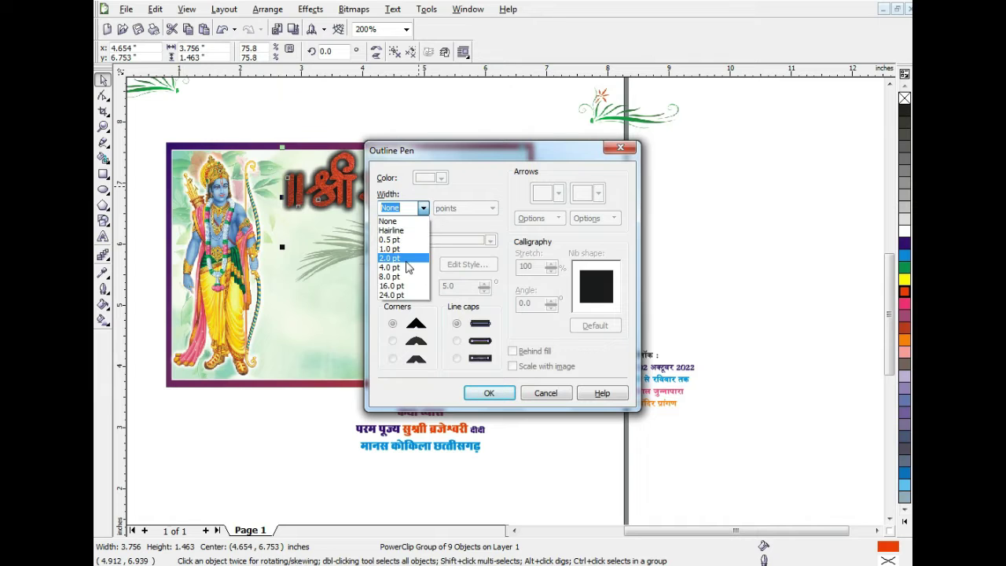
{"action": "left_click", "coordinate": [406, 259]}
{"action": "left_click", "coordinate": [441, 178]}
{"action": "left_click", "coordinate": [464, 211]}
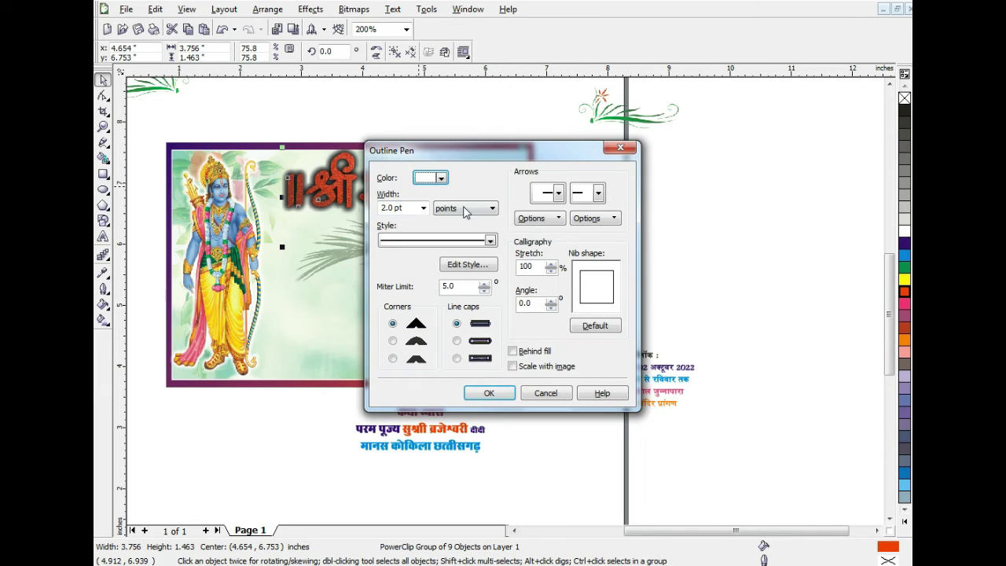
{"action": "left_click", "coordinate": [512, 351]}
{"action": "left_click", "coordinate": [393, 341]}
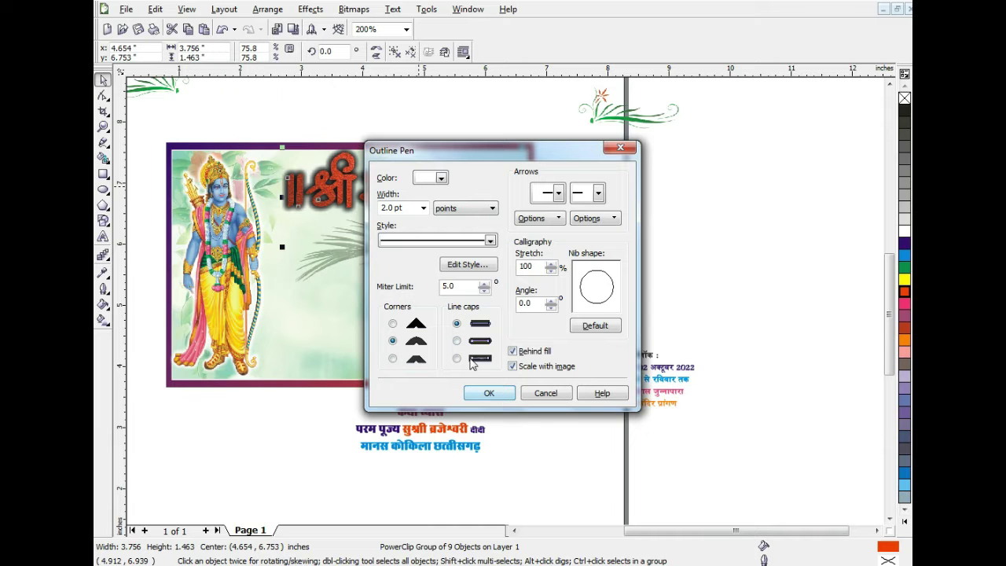
{"action": "left_click", "coordinate": [498, 395]}
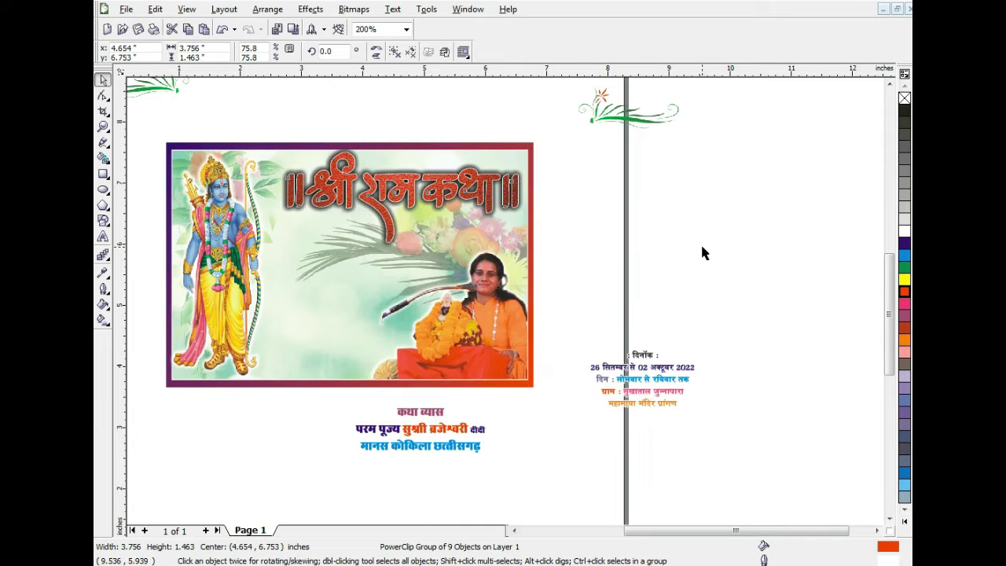
Step: Place संगीतमय and the tagline मर्यादा पुरूषोत्तम श्रीराम की जीवन गाथा inside the banner, just above the title's two ends
{"action": "left_click", "coordinate": [701, 242]}
{"action": "scroll", "coordinate": [507, 306], "scroll_direction": "up", "scroll_amount": 1}
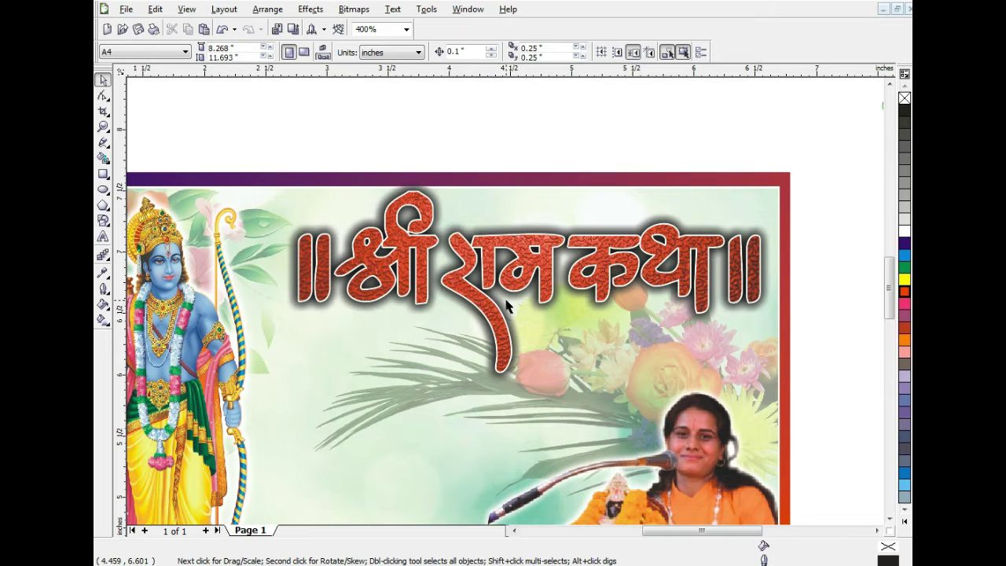
{"action": "scroll", "coordinate": [507, 306], "scroll_direction": "down", "scroll_amount": 1}
{"action": "left_click_drag", "start_coordinate": [350, 115], "coordinate": [411, 254]}
{"action": "left_click_drag", "start_coordinate": [458, 116], "coordinate": [539, 261]}
{"action": "left_click", "coordinate": [659, 207]}
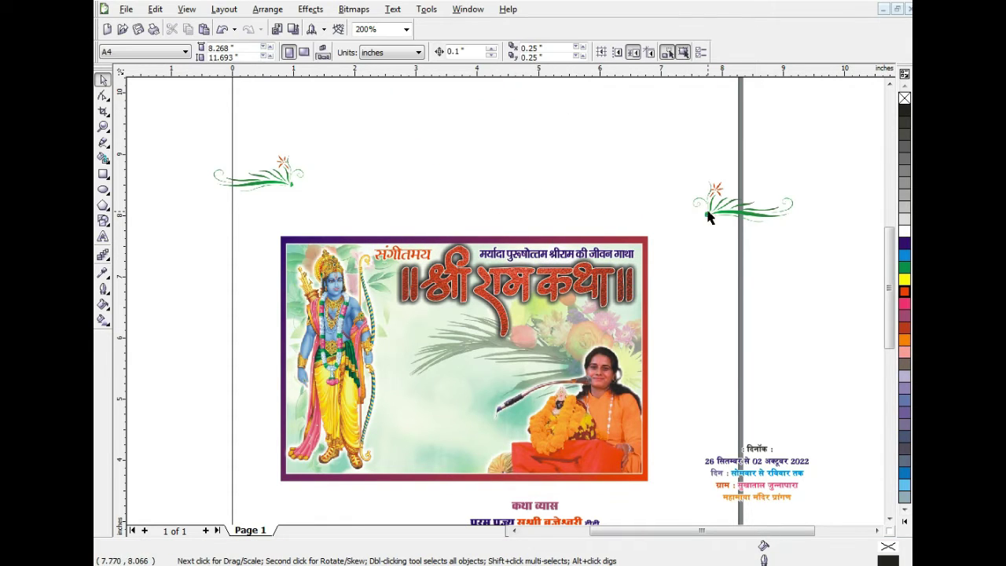
{"action": "left_click_drag", "start_coordinate": [708, 217], "coordinate": [531, 331]}
{"action": "left_click", "coordinate": [548, 330]}
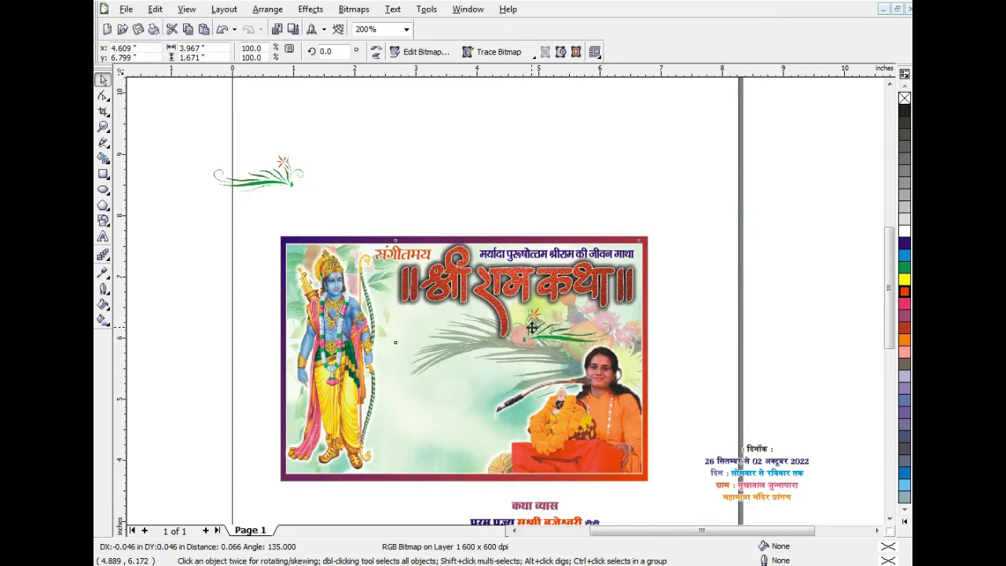
{"action": "left_click", "coordinate": [703, 318]}
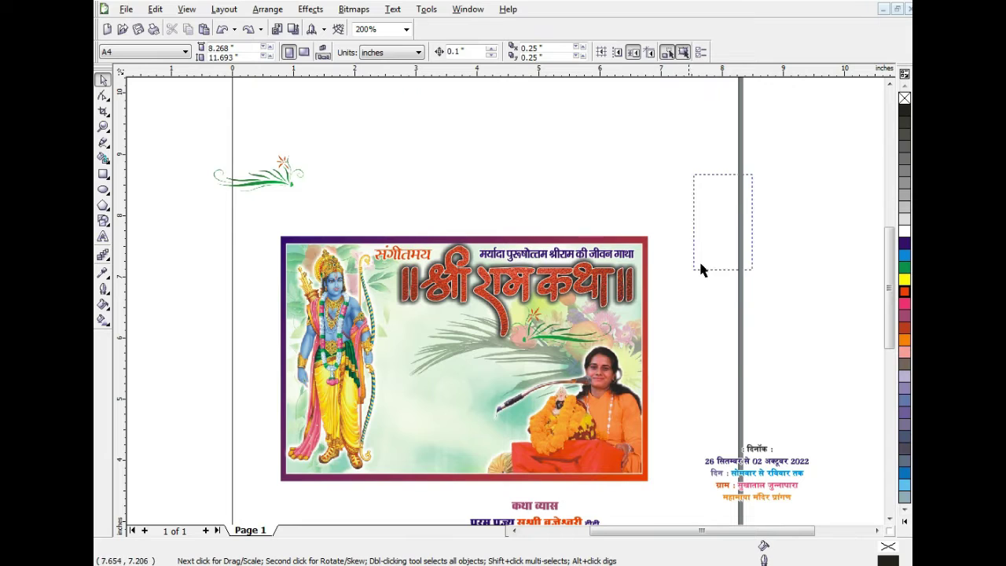
{"action": "left_click_drag", "start_coordinate": [702, 269], "coordinate": [664, 227]}
{"action": "left_click_drag", "start_coordinate": [603, 364], "coordinate": [783, 309]}
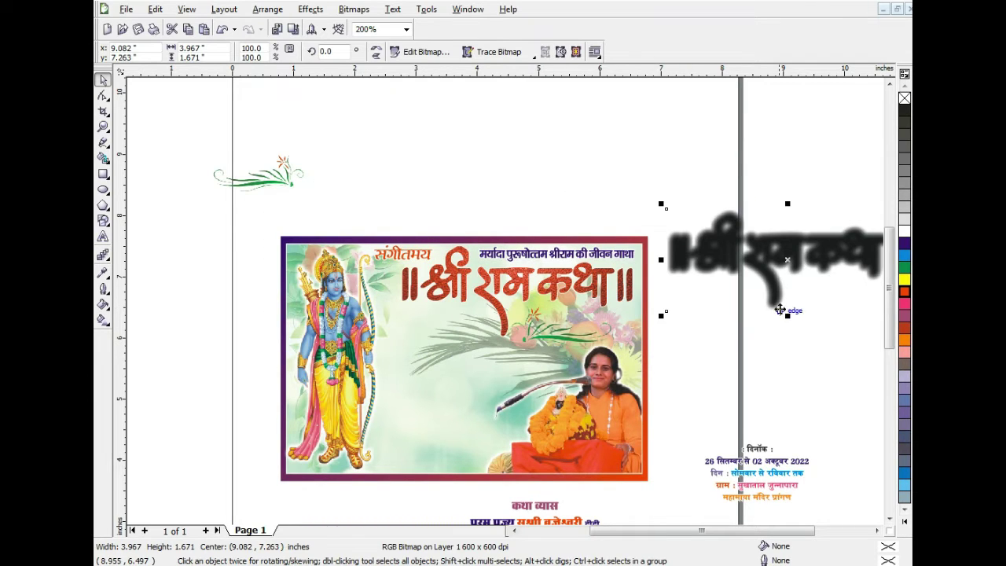
{"action": "key", "text": "ctrl+z"}
{"action": "left_click", "coordinate": [739, 330]}
{"action": "left_click", "coordinate": [581, 337]}
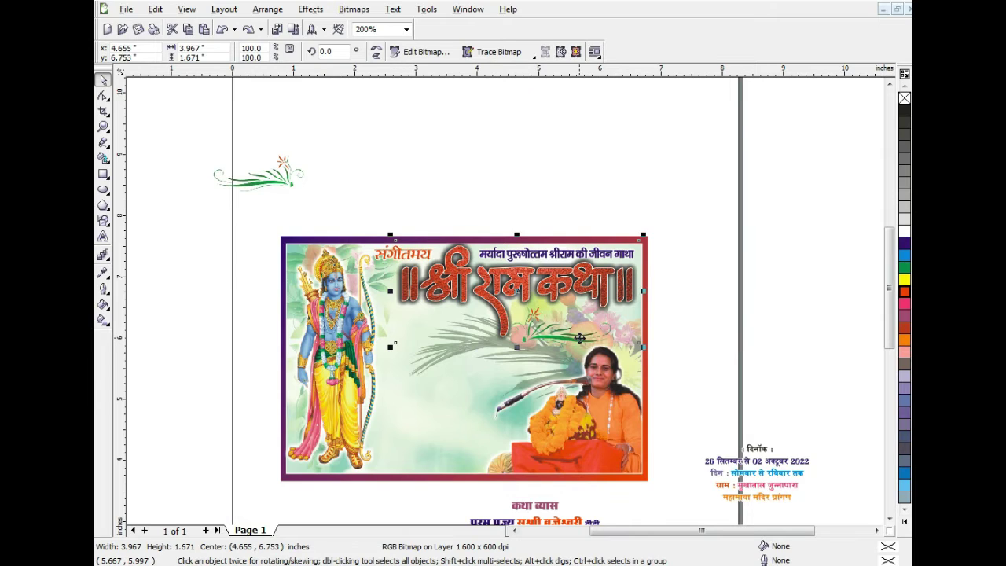
{"action": "left_click", "coordinate": [547, 342]}
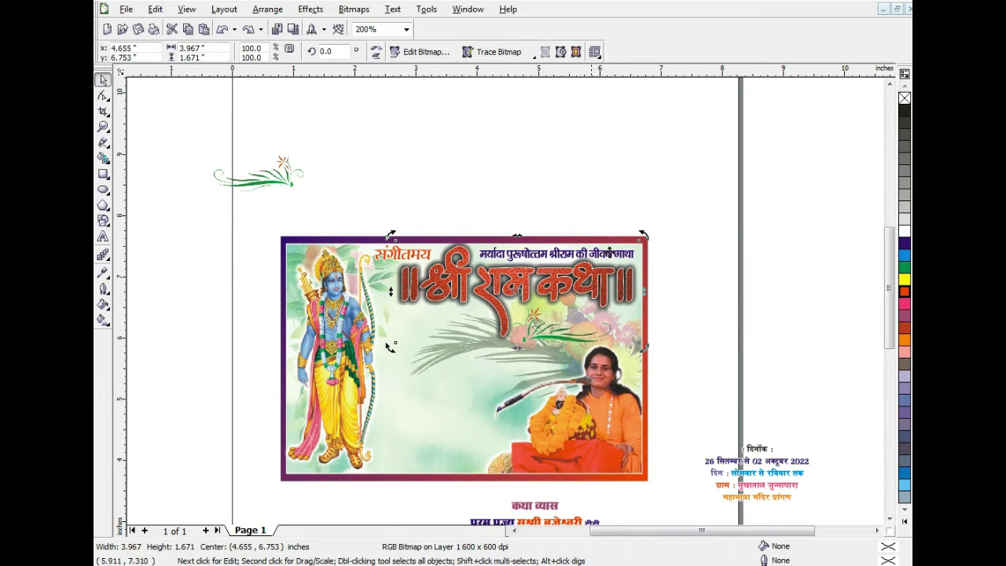
{"action": "left_click", "coordinate": [762, 265]}
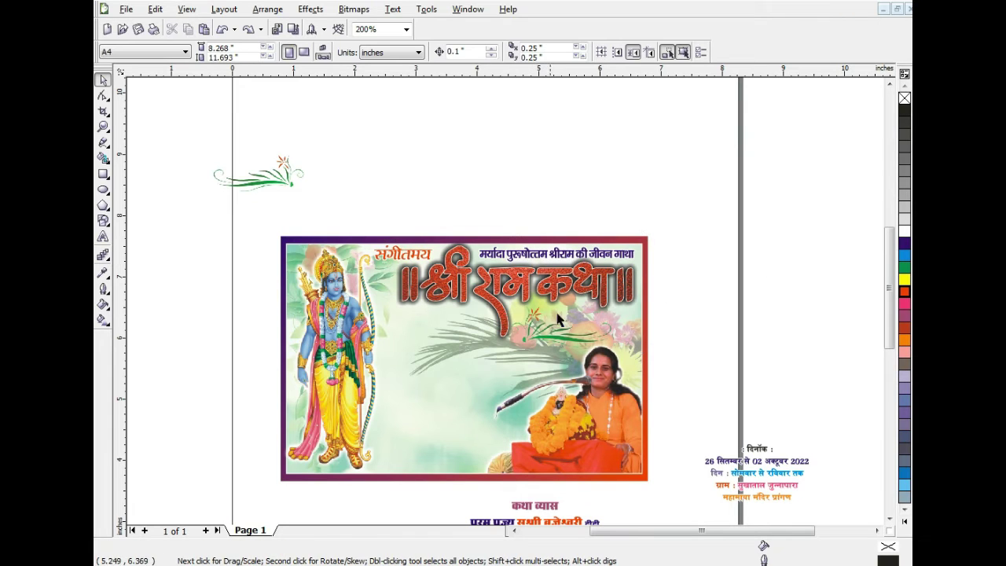
{"action": "left_click", "coordinate": [560, 342]}
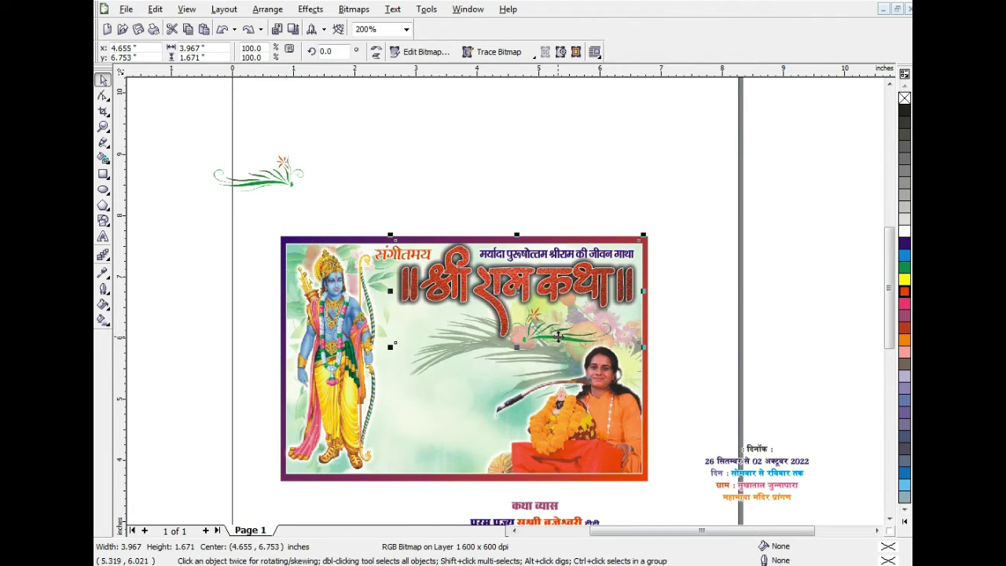
{"action": "left_click", "coordinate": [560, 342]}
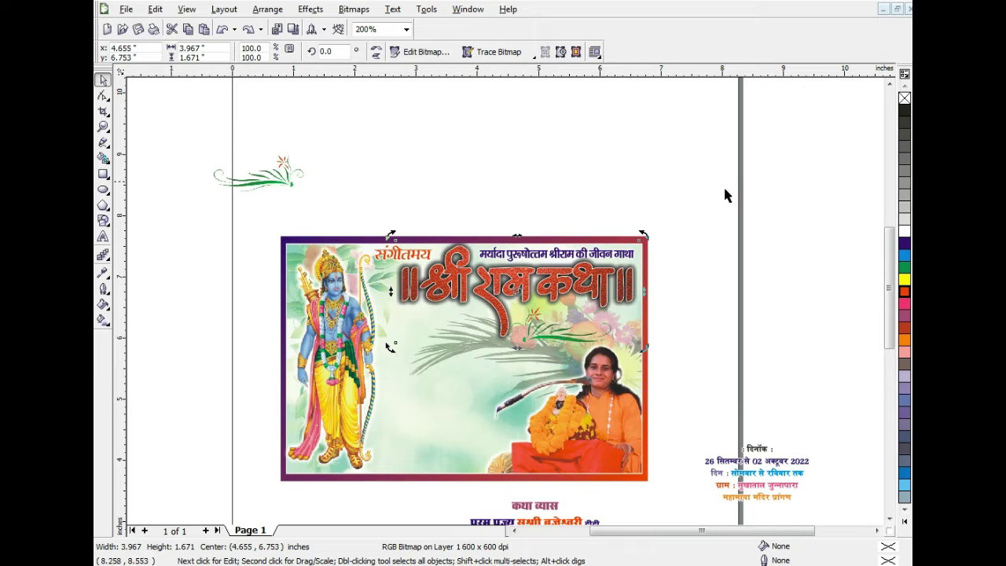
{"action": "left_click", "coordinate": [648, 231]}
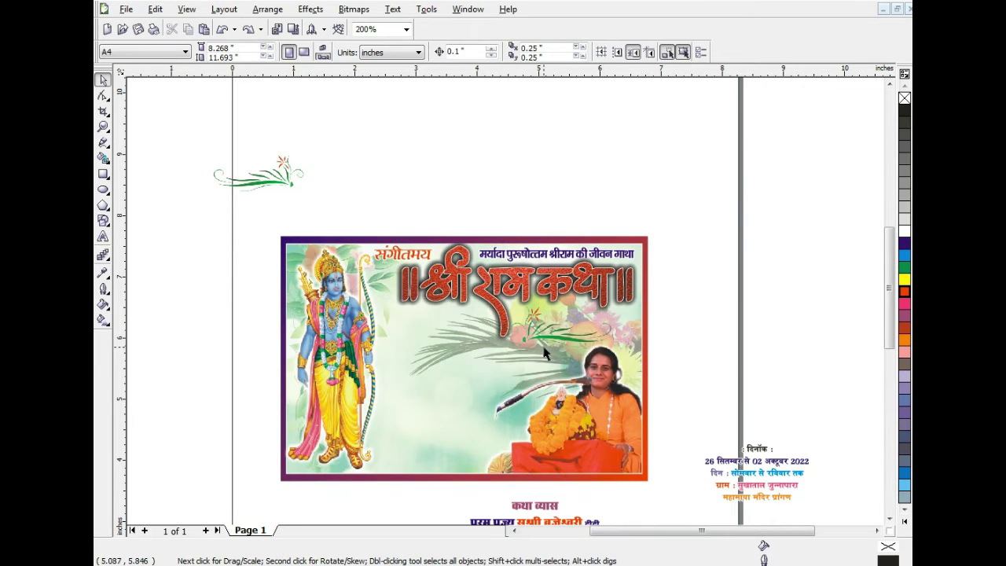
{"action": "key", "text": "ctrl+z"}
{"action": "left_click", "coordinate": [653, 200]}
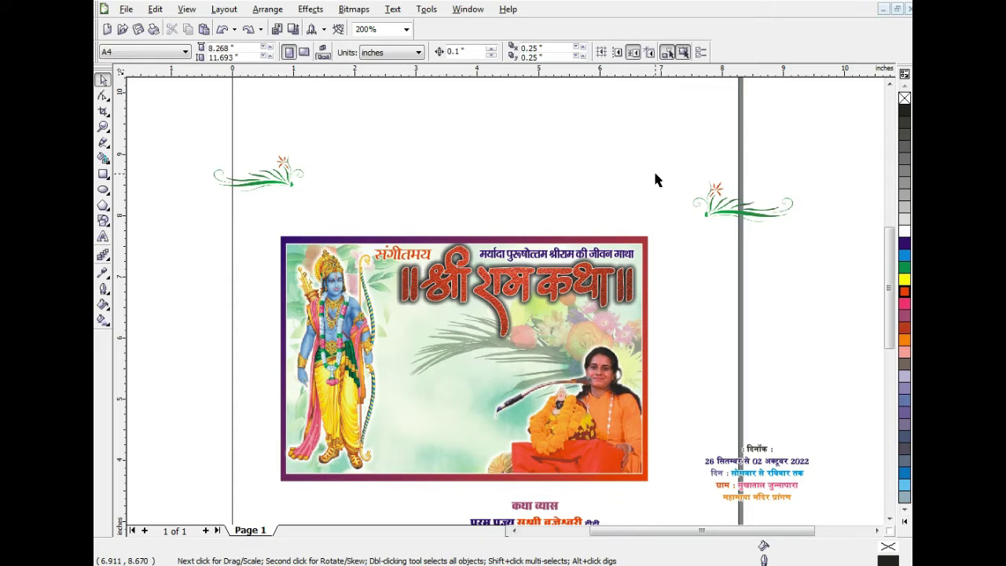
Step: Group the title, its blurred shadow and the two lines above it, and move the group into the banner's PowerClip contents
{"action": "left_click_drag", "start_coordinate": [655, 172], "coordinate": [308, 386]}
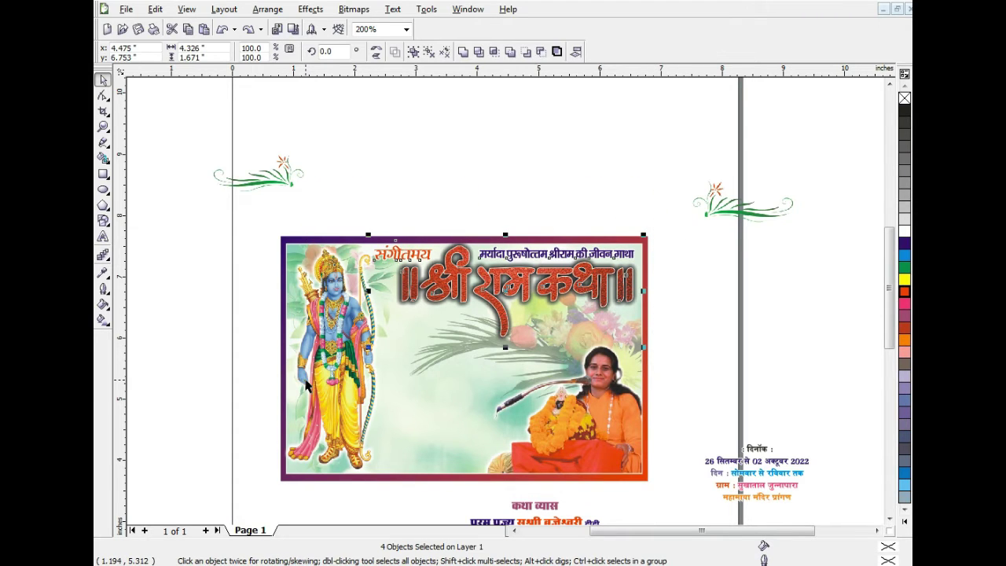
{"action": "key", "text": "ctrl+g"}
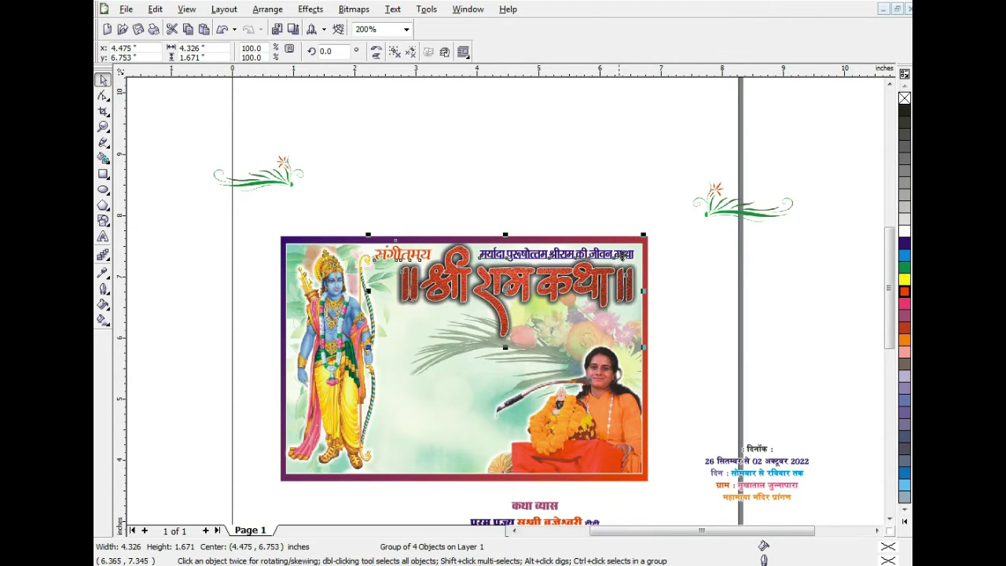
{"action": "key", "text": "ctrl+x"}
{"action": "left_click", "coordinate": [560, 301], "text": "ctrl"}
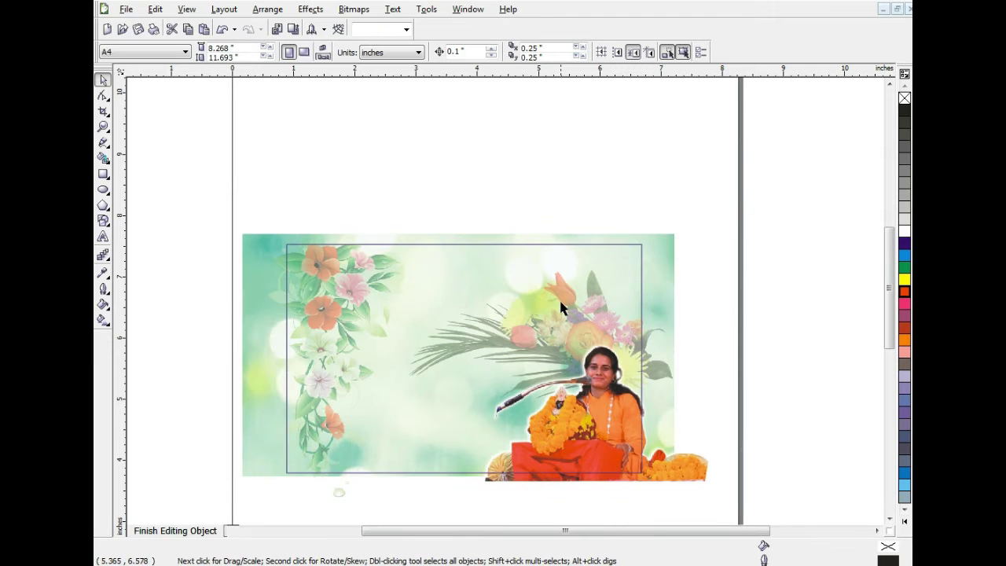
{"action": "key", "text": "ctrl+v"}
{"action": "left_click", "coordinate": [773, 304], "text": "ctrl"}
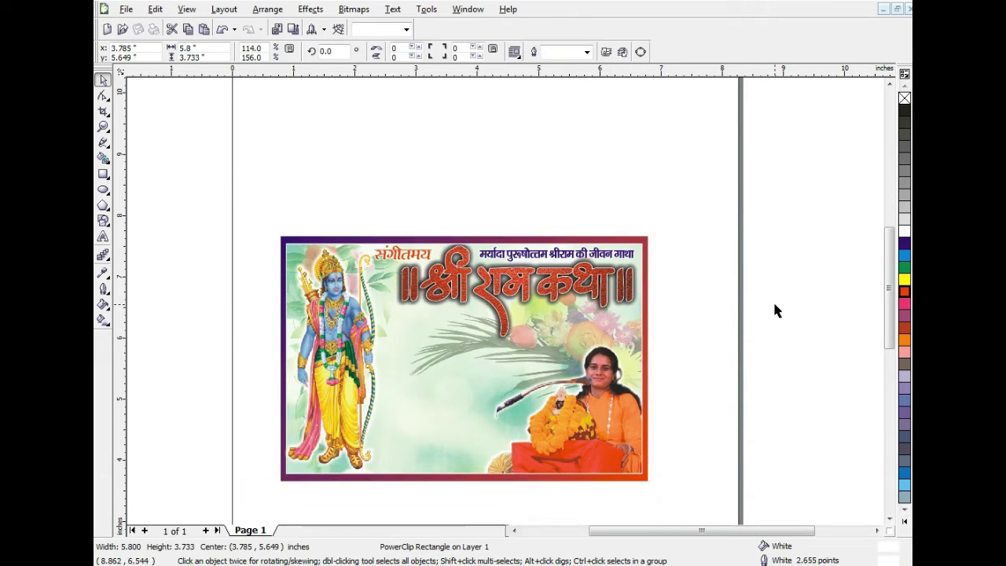
Step: Edit the banner's PowerClip contents, nudge the title group down 0.1 inch, and finish editing
{"action": "left_click", "coordinate": [745, 208]}
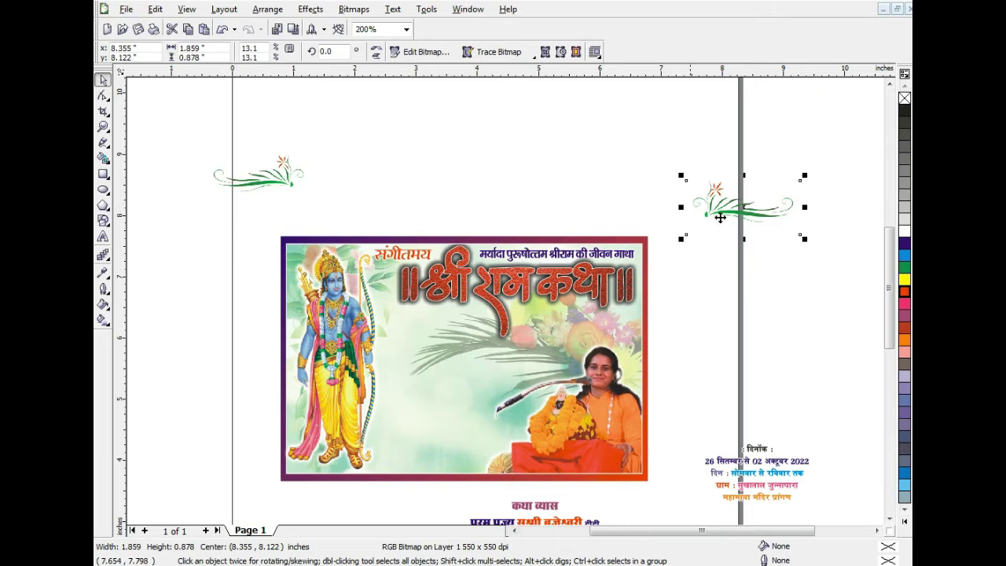
{"action": "left_click", "coordinate": [517, 322]}
{"action": "left_click", "coordinate": [517, 321], "text": "ctrl"}
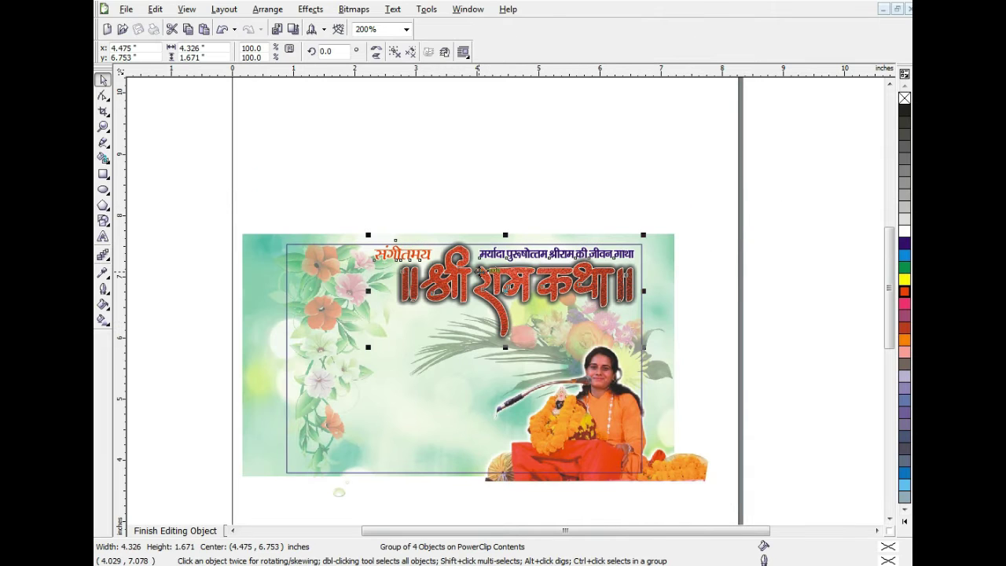
{"action": "key", "text": "Down"}
{"action": "left_click", "coordinate": [810, 210], "text": "ctrl"}
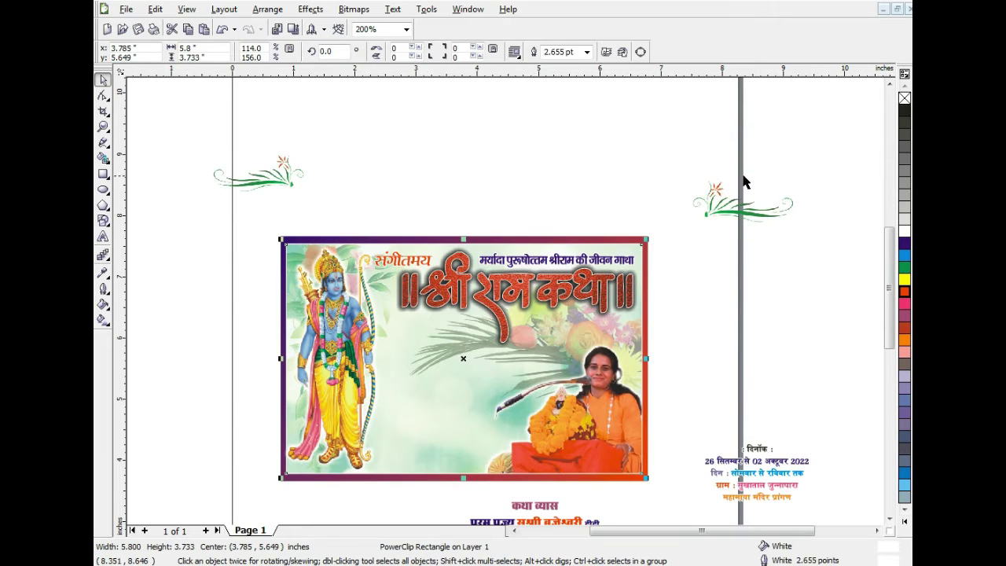
Step: Place the two green floral ornaments below the title, one on each side of its long downward stroke
{"action": "left_click_drag", "start_coordinate": [725, 211], "coordinate": [547, 336]}
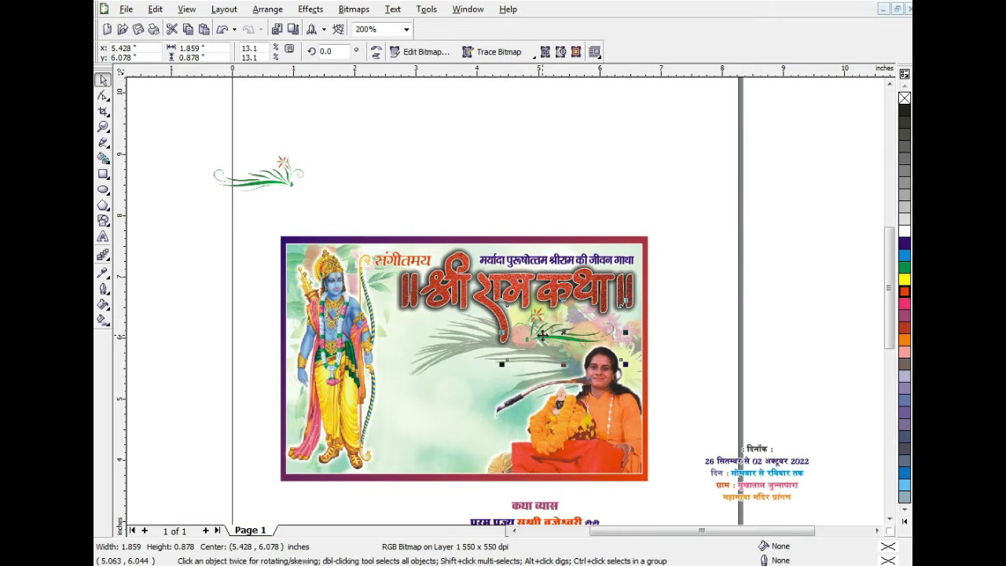
{"action": "left_click_drag", "start_coordinate": [282, 184], "coordinate": [471, 328]}
{"action": "left_click", "coordinate": [685, 326]}
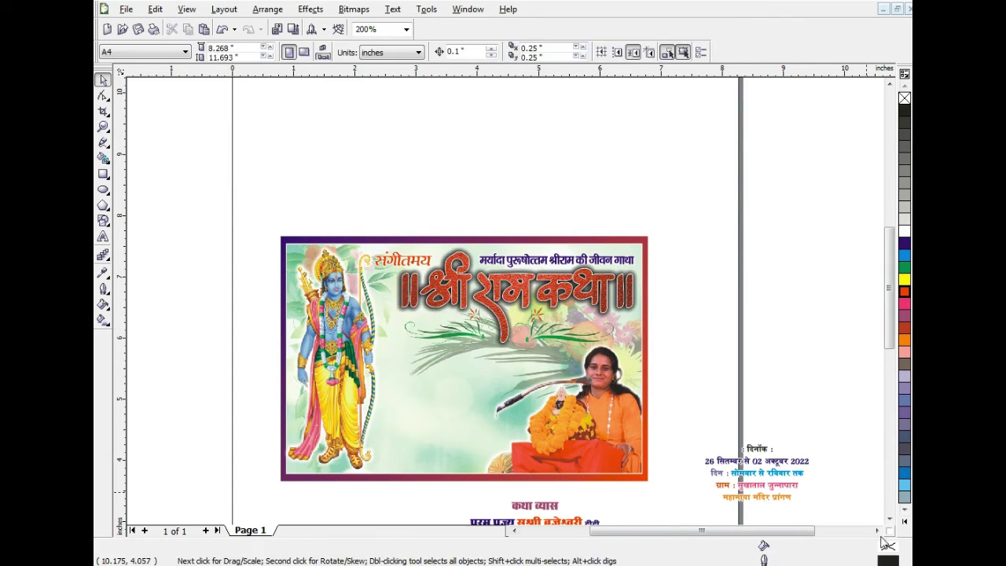
Step: Draw a white-filled rectangle about 2.35 by 1.28 inches between Ram and the seated woman, and round all corners to 20
{"action": "scroll", "coordinate": [500, 397], "scroll_direction": "down", "scroll_amount": 1}
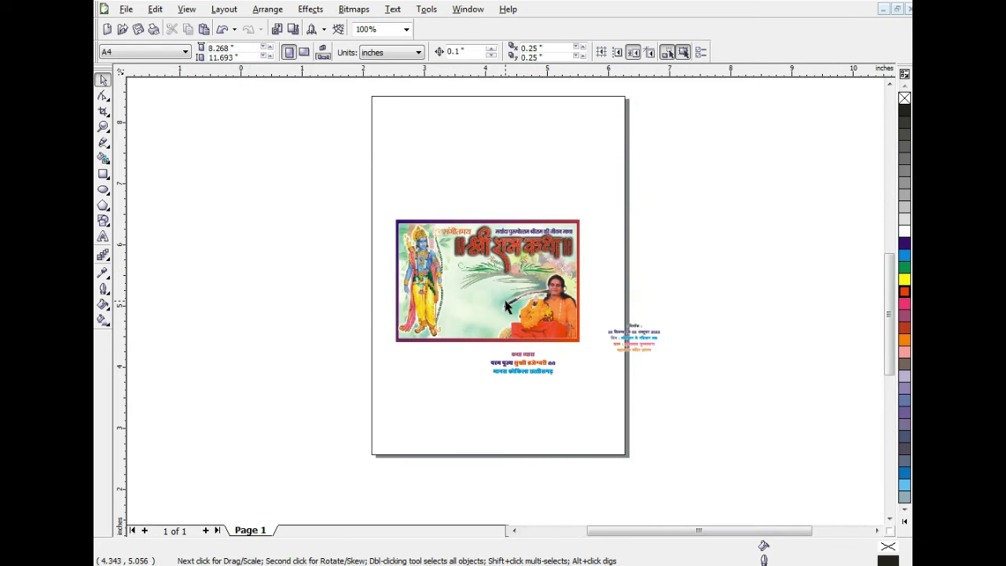
{"action": "scroll", "coordinate": [505, 299], "scroll_direction": "up", "scroll_amount": 1}
{"action": "left_click", "coordinate": [103, 174]}
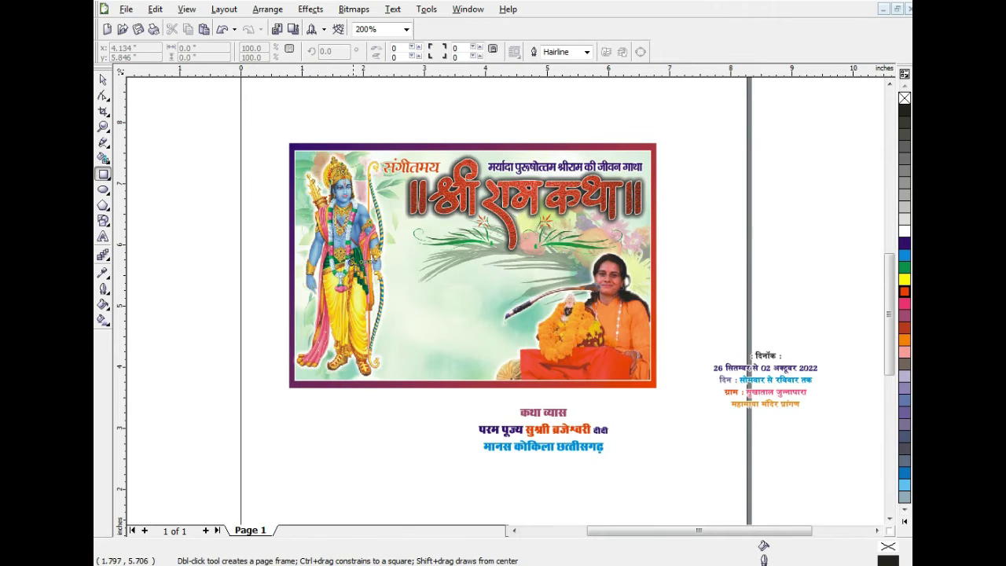
{"action": "left_click_drag", "start_coordinate": [393, 258], "coordinate": [538, 337]}
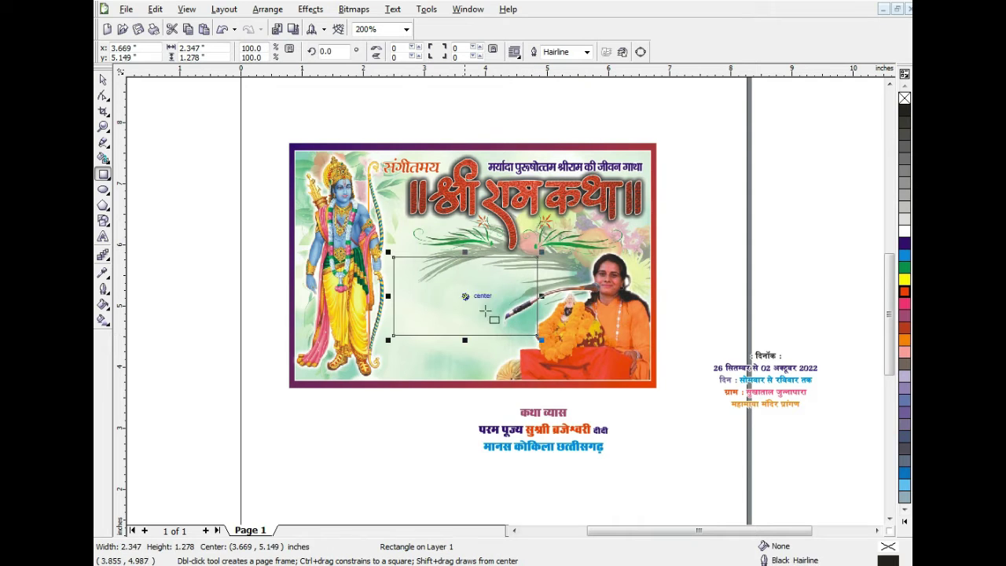
{"action": "left_click", "coordinate": [103, 79]}
{"action": "left_click", "coordinate": [905, 230]}
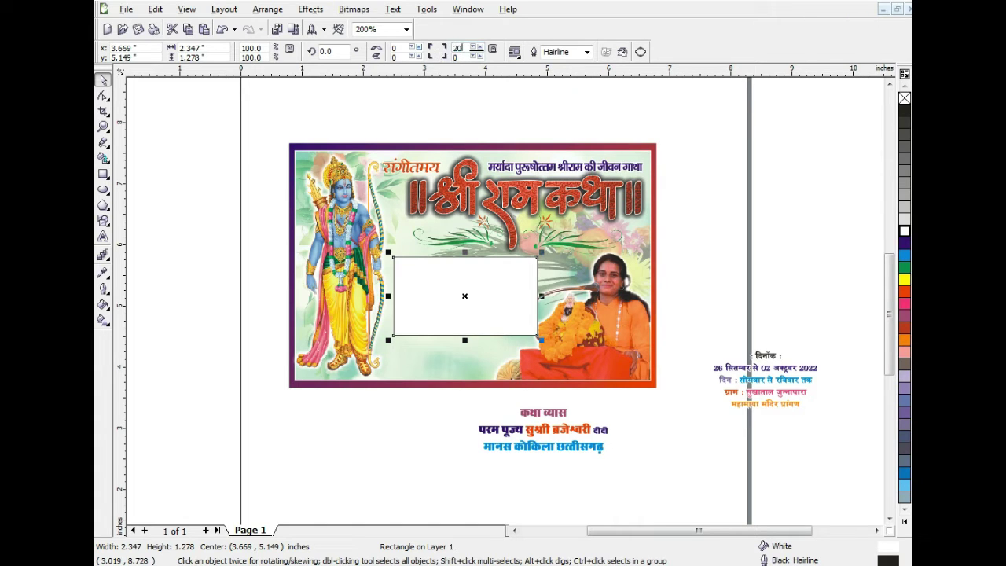
{"action": "left_click", "coordinate": [438, 52]}
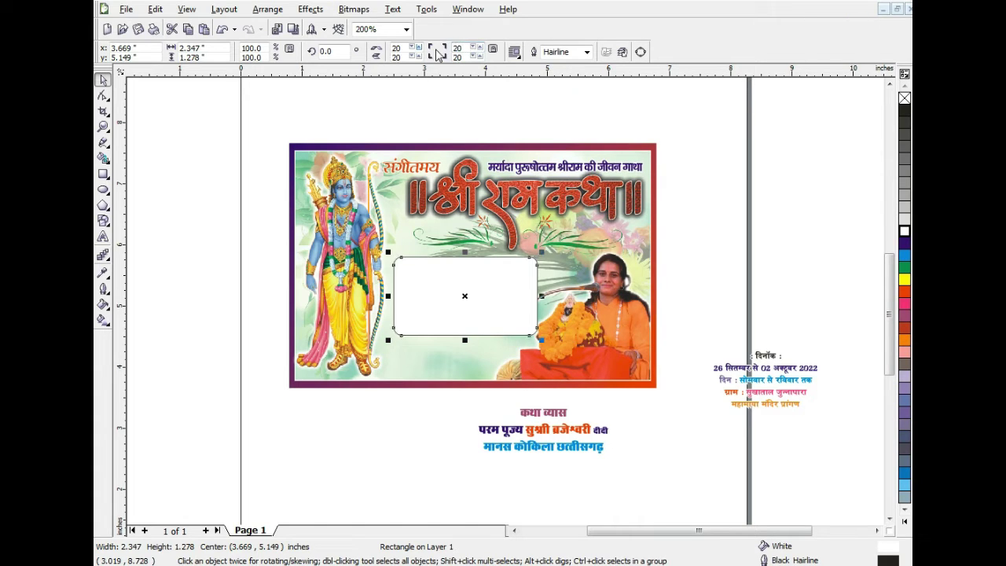
Step: Remove the rounded rectangle's outline and fill it black
{"action": "left_click", "coordinate": [103, 288]}
{"action": "left_click", "coordinate": [165, 299]}
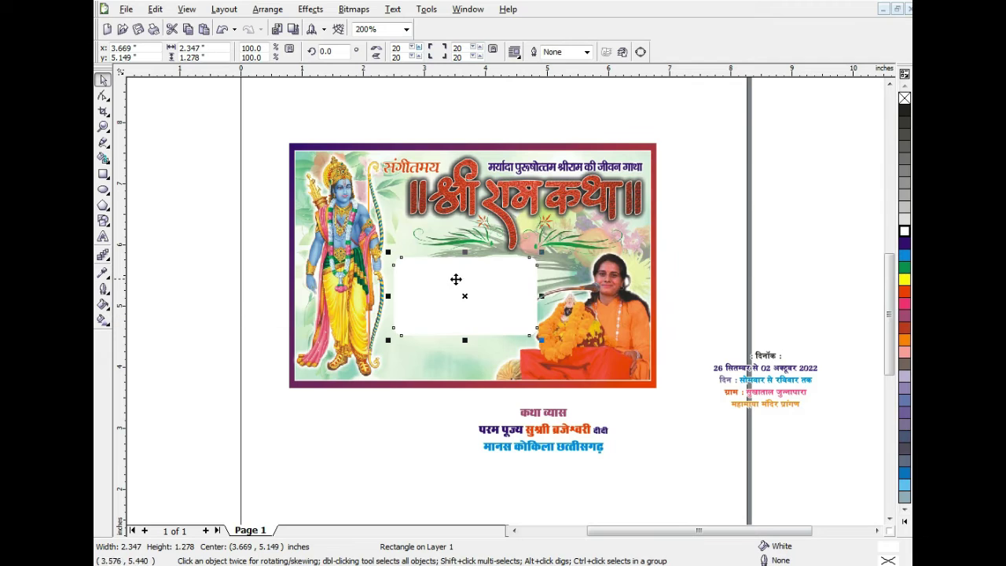
{"action": "left_click", "coordinate": [904, 110]}
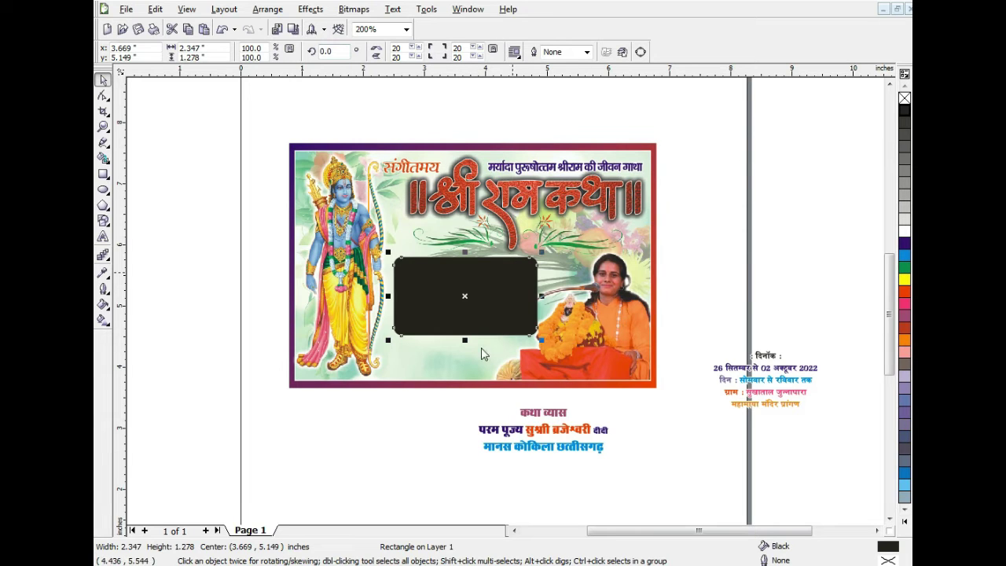
{"action": "key", "text": "F12"}
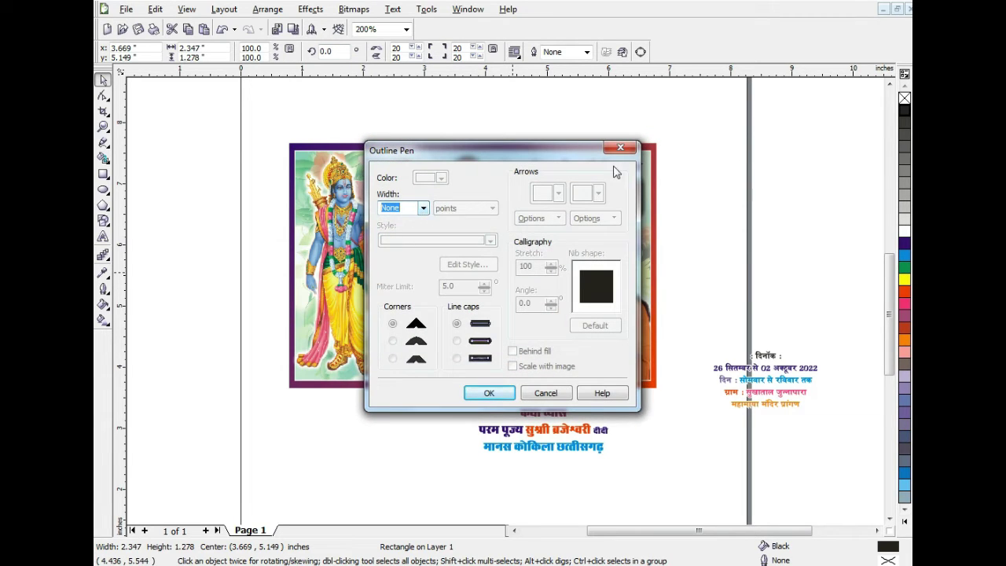
{"action": "left_click", "coordinate": [621, 148]}
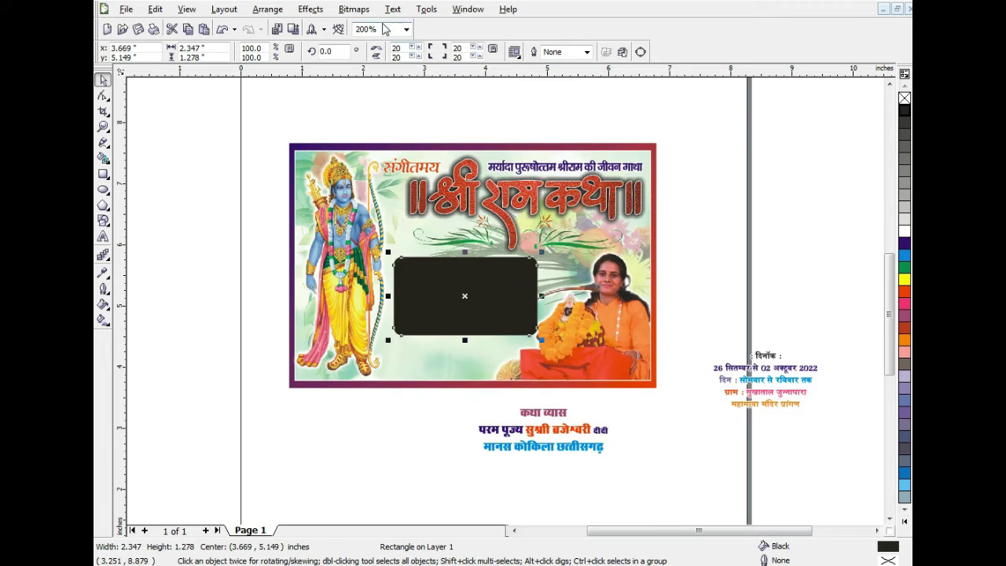
Step: Convert the black rounded rectangle to a 600 dpi RGB bitmap with anti-aliasing and a transparent background
{"action": "left_click", "coordinate": [355, 9]}
{"action": "left_click", "coordinate": [370, 29]}
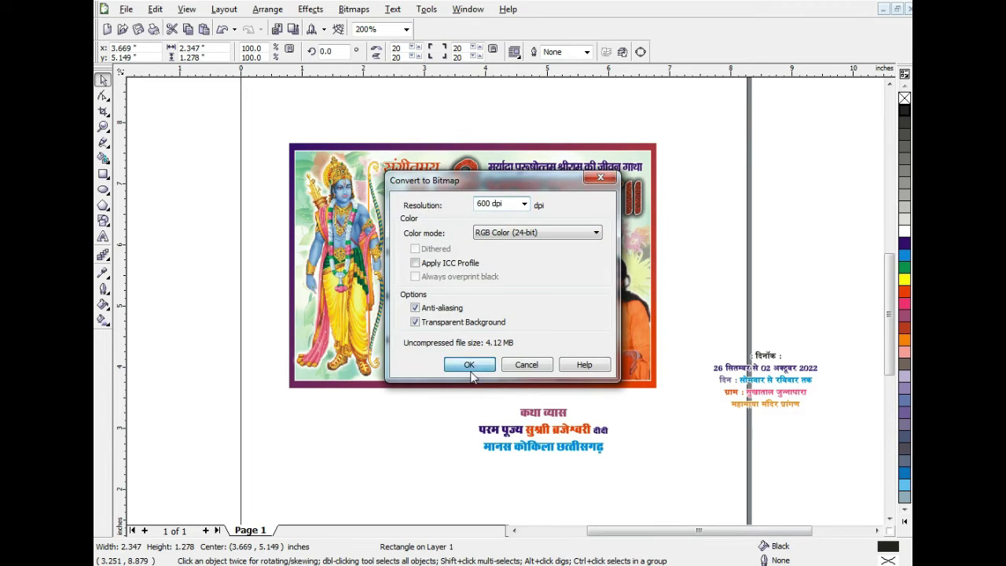
{"action": "left_click", "coordinate": [470, 374]}
Step: Apply a Gaussian blur with a 34-pixel radius to the black rounded bitmap to form a soft shadow
{"action": "left_click", "coordinate": [354, 9]}
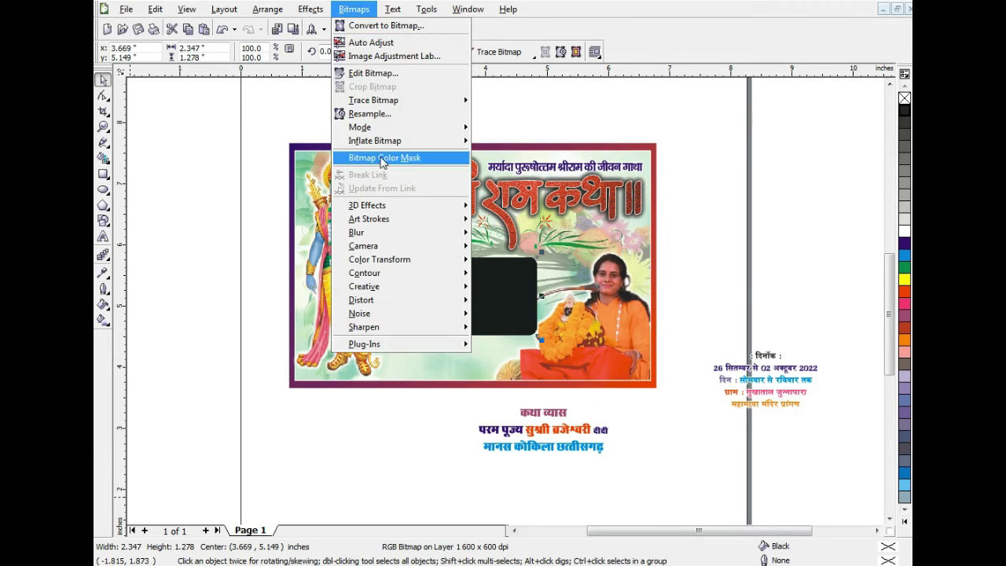
{"action": "mouse_move", "coordinate": [445, 234]}
{"action": "left_click", "coordinate": [510, 247]}
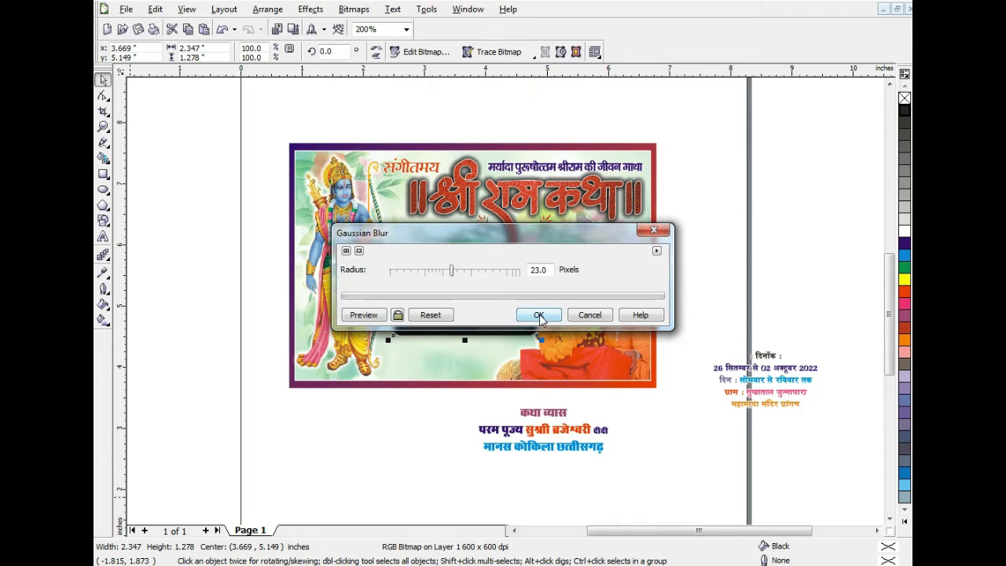
{"action": "left_click_drag", "start_coordinate": [504, 238], "coordinate": [531, 94]}
{"action": "left_click_drag", "start_coordinate": [470, 126], "coordinate": [469, 126]}
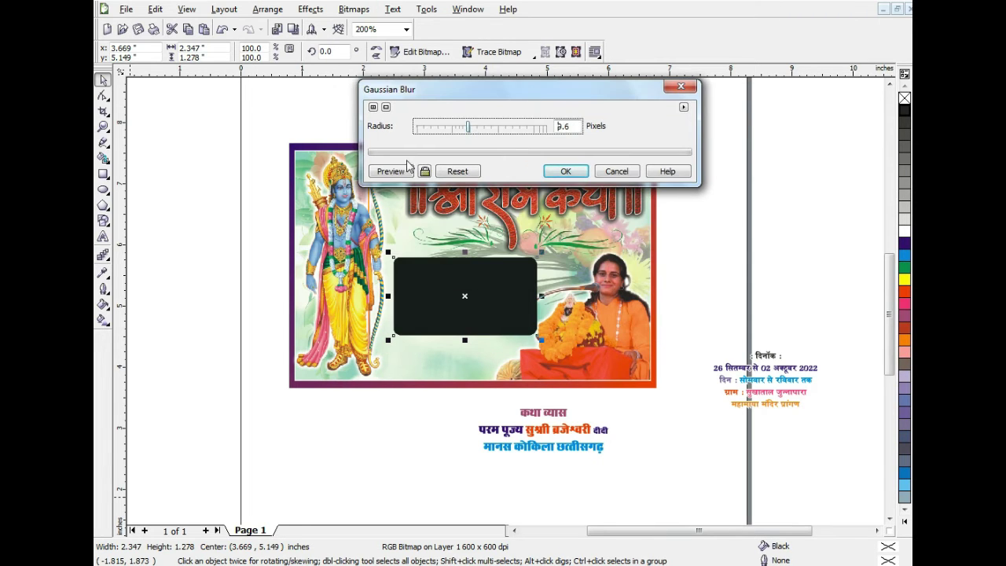
{"action": "left_click", "coordinate": [390, 171]}
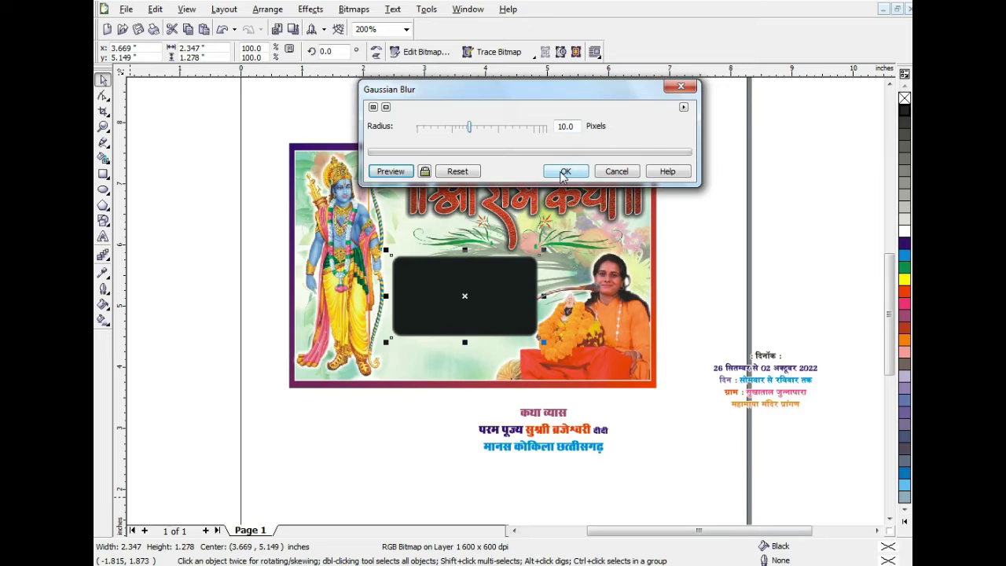
{"action": "left_click", "coordinate": [488, 129]}
{"action": "left_click", "coordinate": [398, 175]}
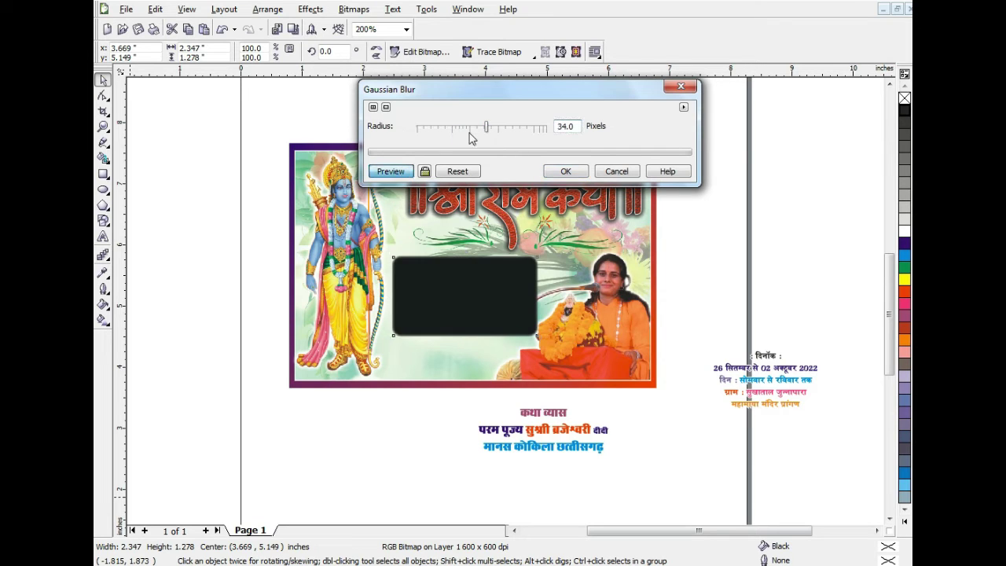
{"action": "left_click", "coordinate": [566, 172]}
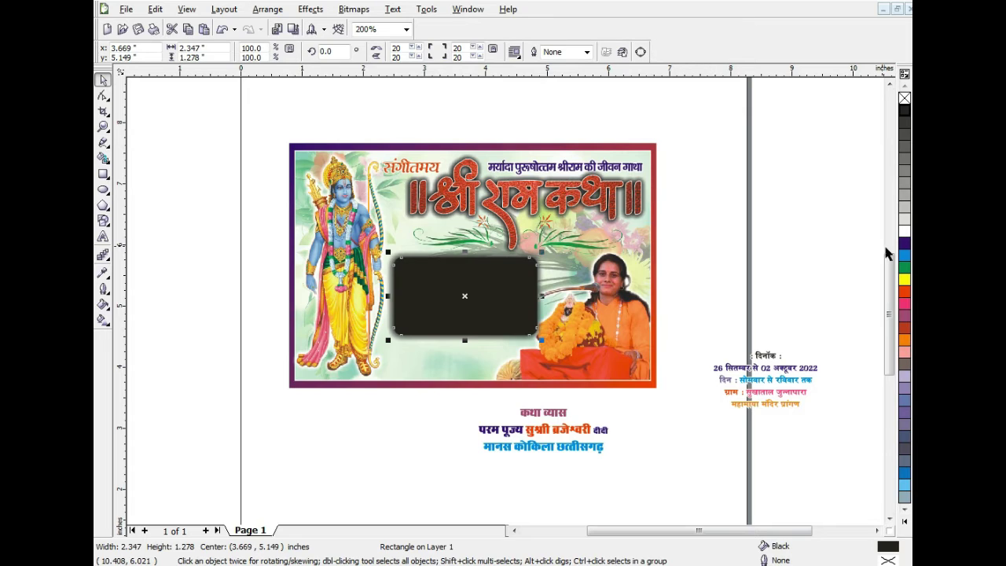
Step: Give the rounded rectangle above the blurred shadow a radial two-color fountain fill from yellow to white
{"action": "left_click", "coordinate": [904, 292]}
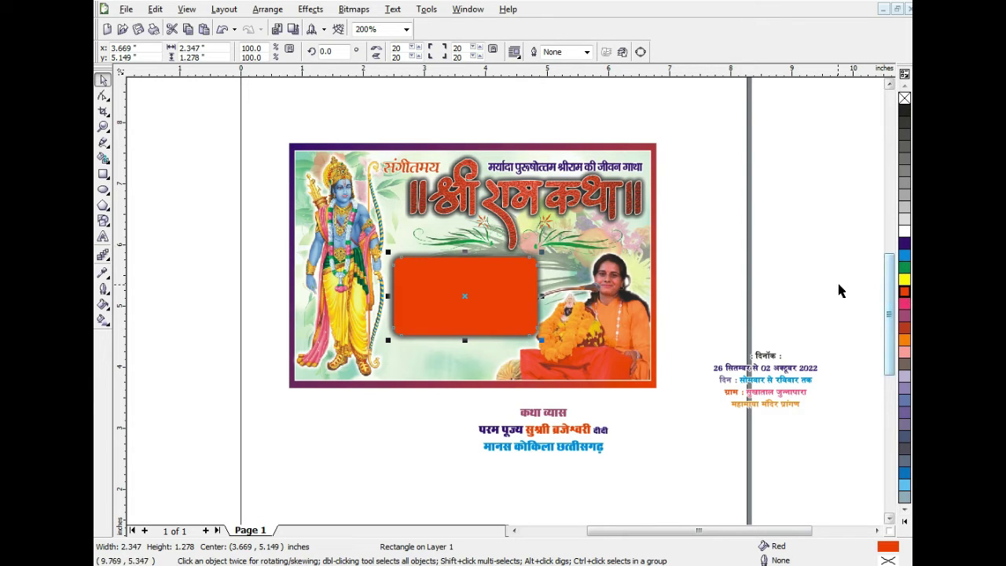
{"action": "left_click", "coordinate": [904, 281]}
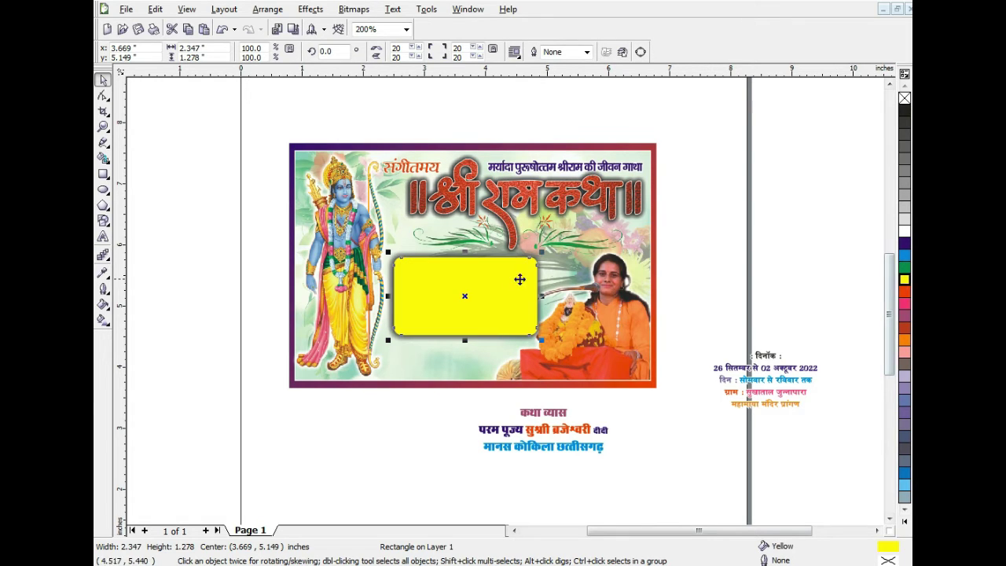
{"action": "key", "text": "F11"}
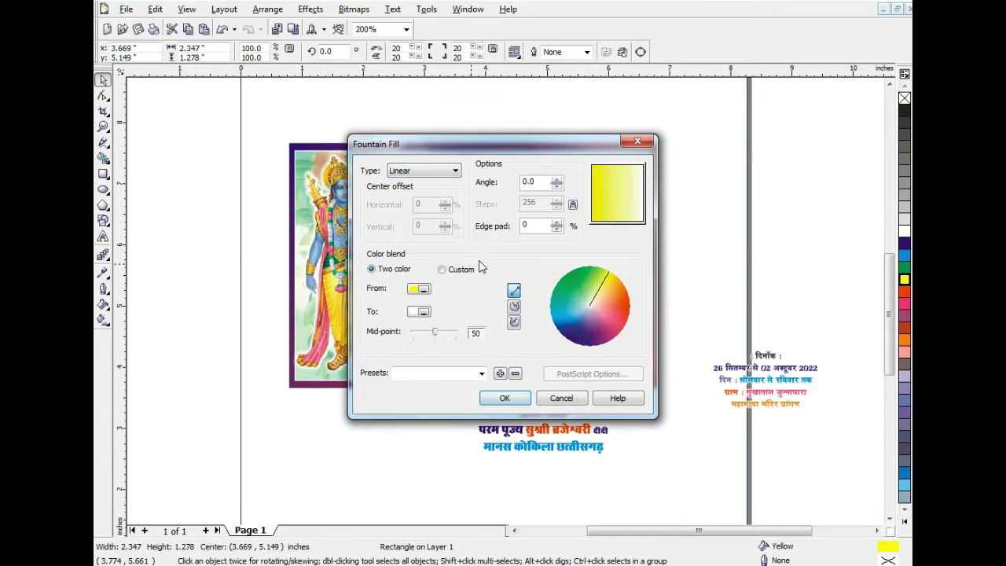
{"action": "left_click", "coordinate": [441, 172]}
{"action": "left_click", "coordinate": [416, 193]}
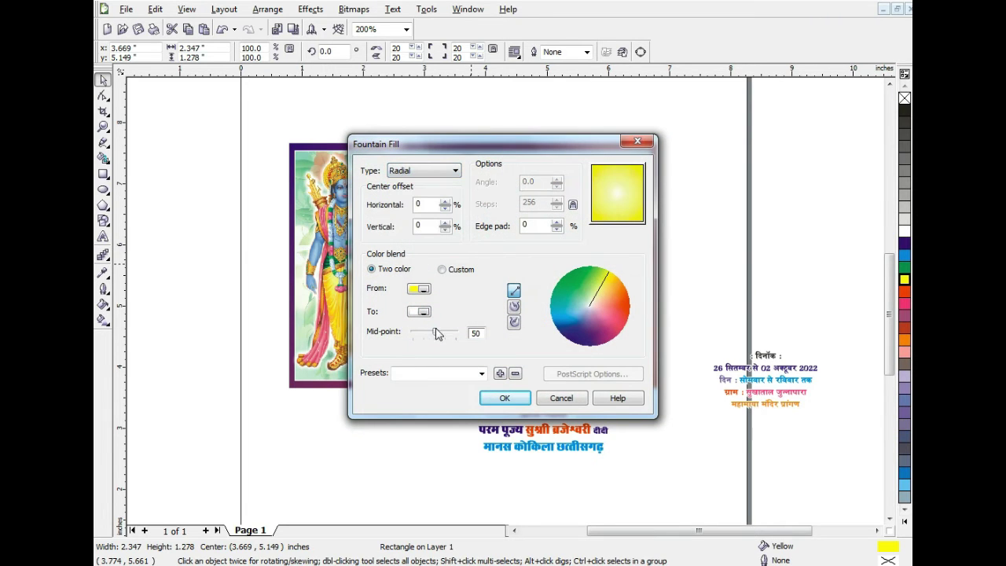
{"action": "left_click", "coordinate": [505, 397]}
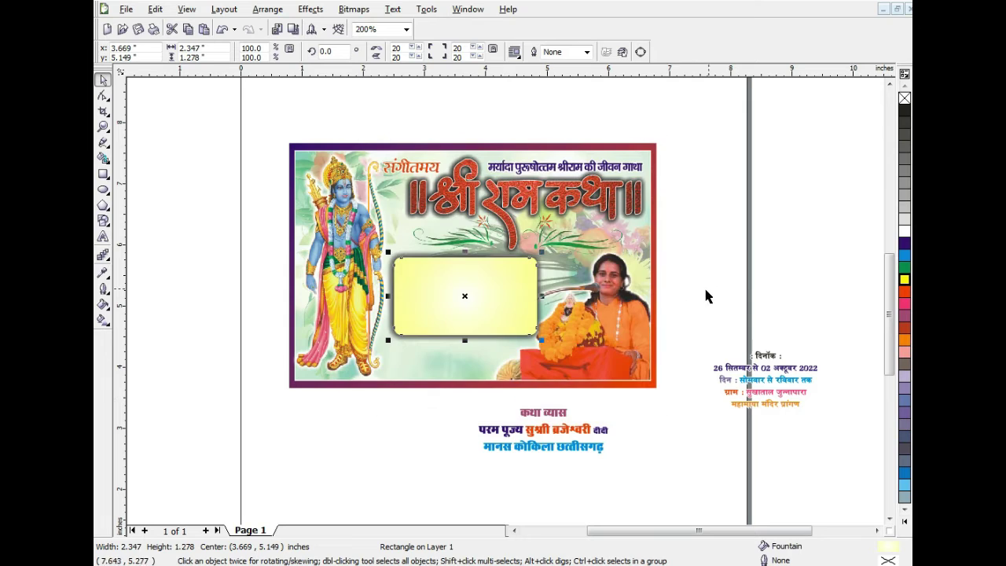
{"action": "left_click", "coordinate": [706, 296]}
Step: Move the date and venue text onto the yellow panel, enlarge it to about 2.01 by 1.1 inches, and center it there
{"action": "left_click_drag", "start_coordinate": [767, 355], "coordinate": [461, 268]}
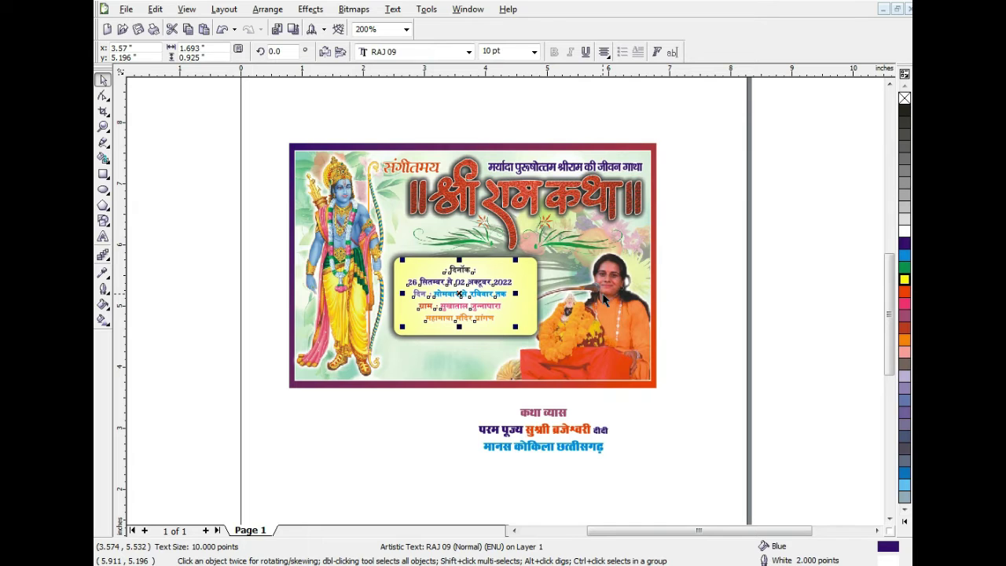
{"action": "left_click", "coordinate": [707, 305]}
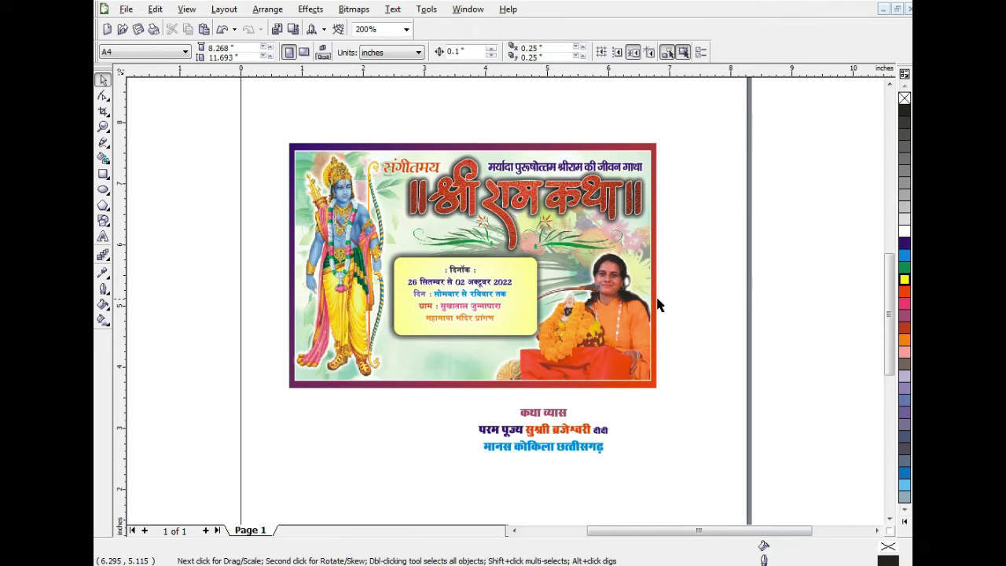
{"action": "left_click", "coordinate": [536, 320]}
{"action": "scroll", "coordinate": [507, 307], "scroll_direction": "up", "scroll_amount": 2}
{"action": "left_click", "coordinate": [500, 299]}
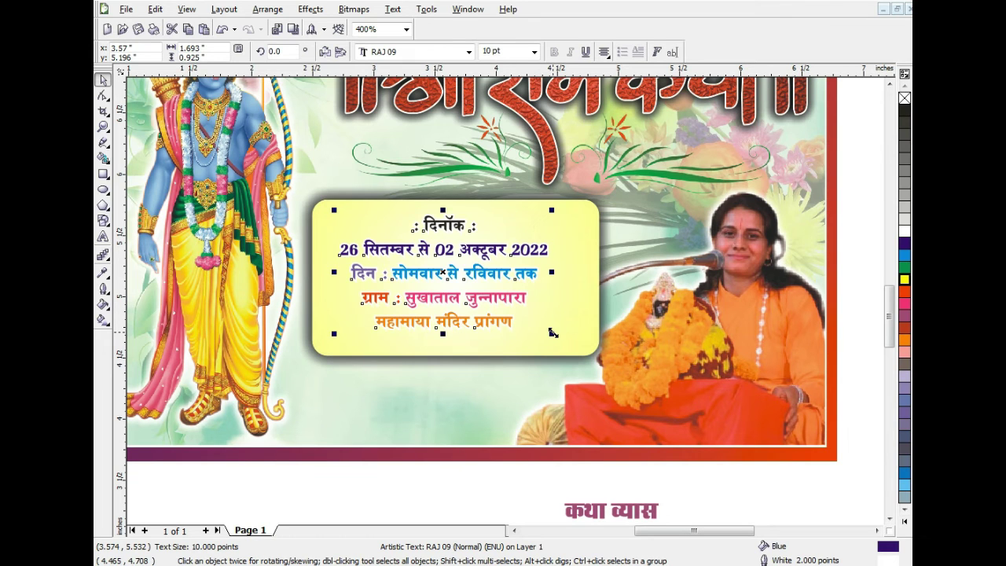
{"action": "left_click_drag", "start_coordinate": [552, 332], "coordinate": [570, 345]}
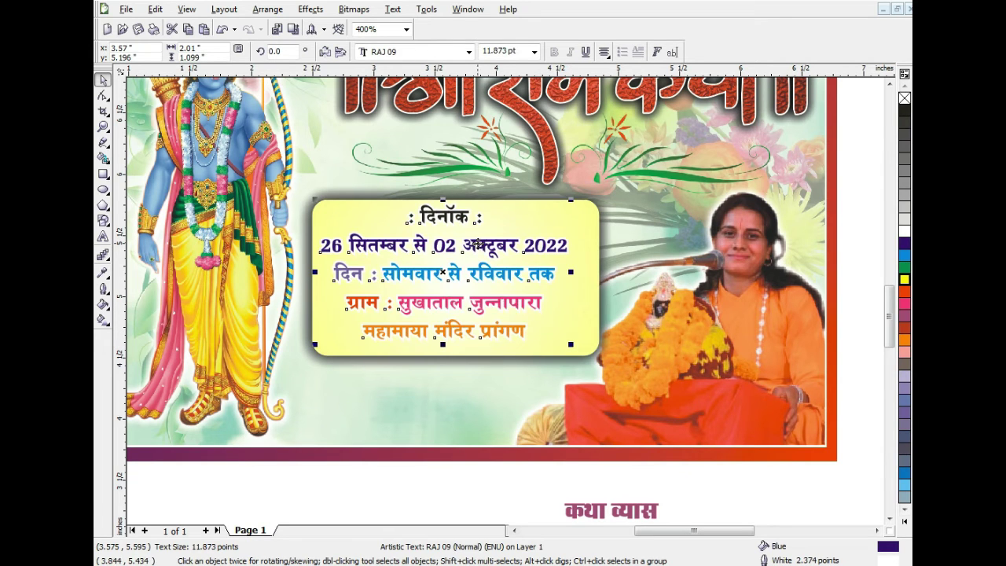
{"action": "left_click_drag", "start_coordinate": [477, 244], "coordinate": [488, 248]}
{"action": "scroll", "coordinate": [507, 346], "scroll_direction": "down", "scroll_amount": 2}
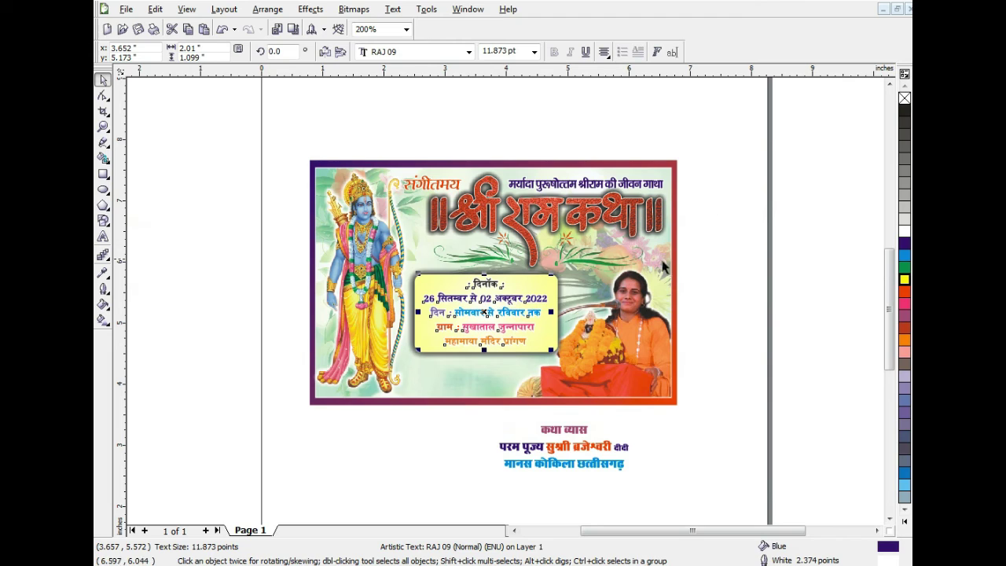
{"action": "left_click", "coordinate": [734, 245]}
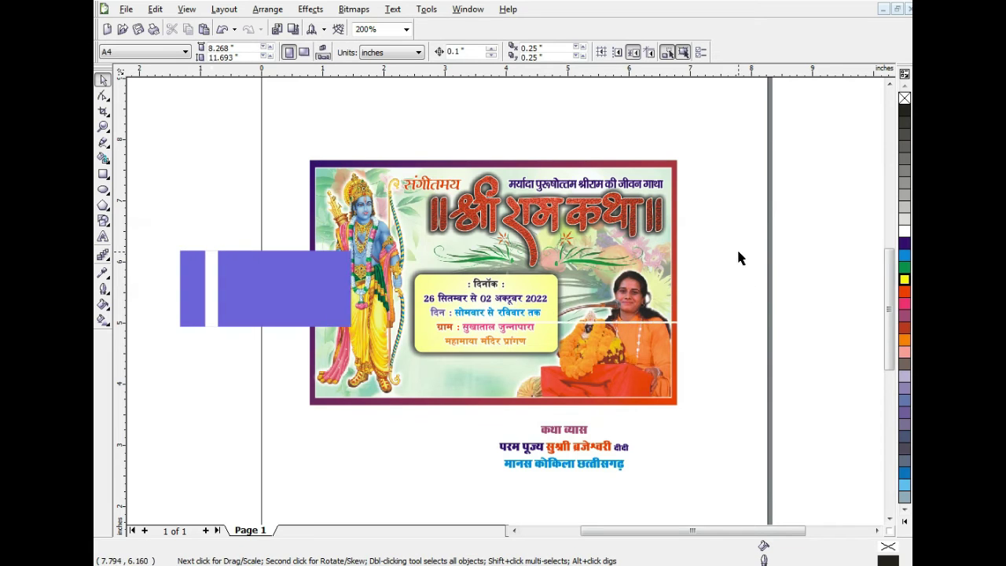
Step: Group the panel, its shadow and the date text, scale the group to about 93.8%, and nudge it up 0.05 inch
{"action": "left_click_drag", "start_coordinate": [737, 247], "coordinate": [332, 398]}
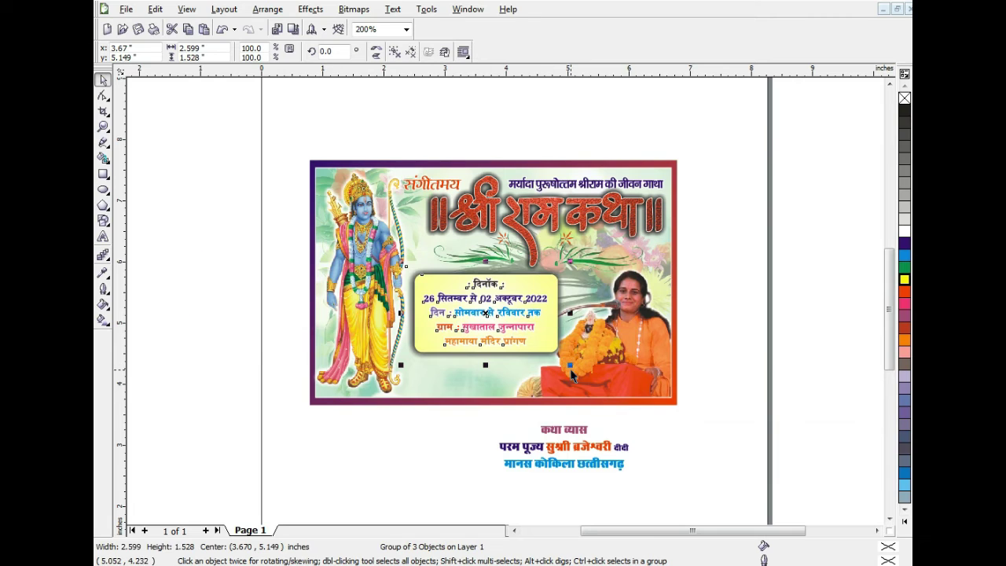
{"action": "mouse_move", "coordinate": [569, 364]}
{"action": "left_mouse_down"}
{"action": "mouse_move", "coordinate": [558, 357]}
{"action": "mouse_move", "coordinate": [567, 364]}
{"action": "left_mouse_up"}
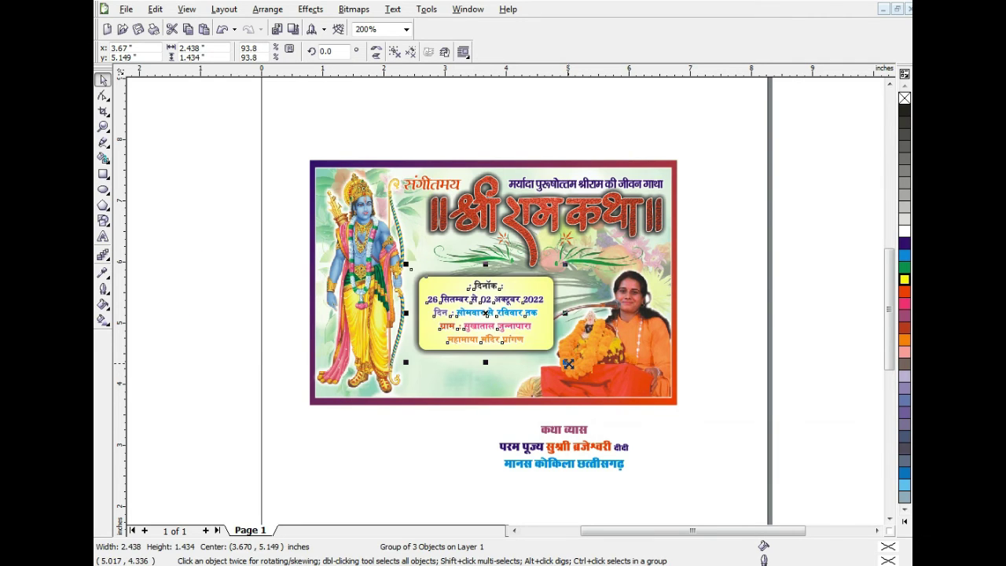
{"action": "key", "text": "Left"}
{"action": "key", "text": "Up"}
{"action": "key", "text": "Right"}
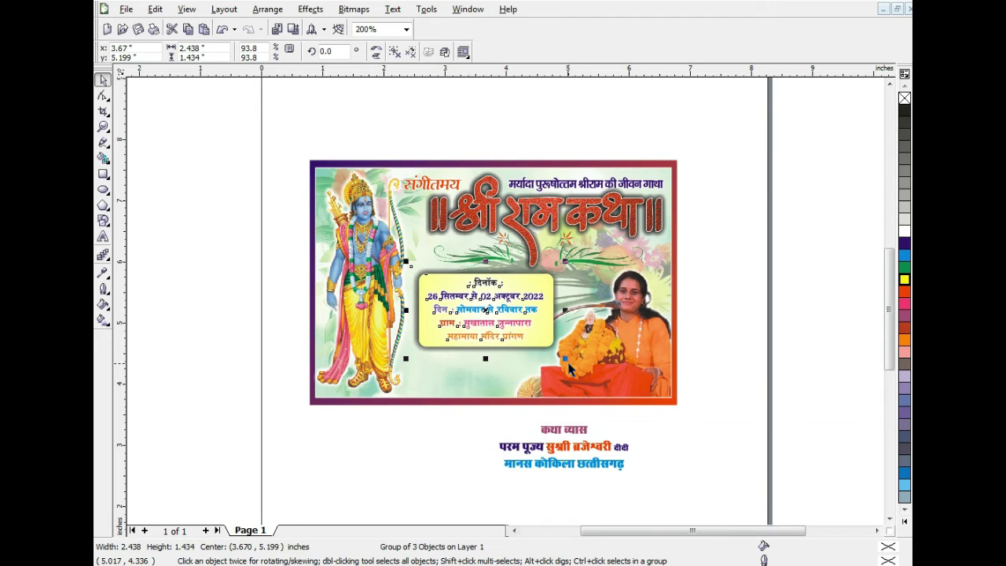
Step: Move the three-line कथा व्यास speaker text into the banner, just below the yellow panel and clear of the seated woman
{"action": "left_click", "coordinate": [561, 431]}
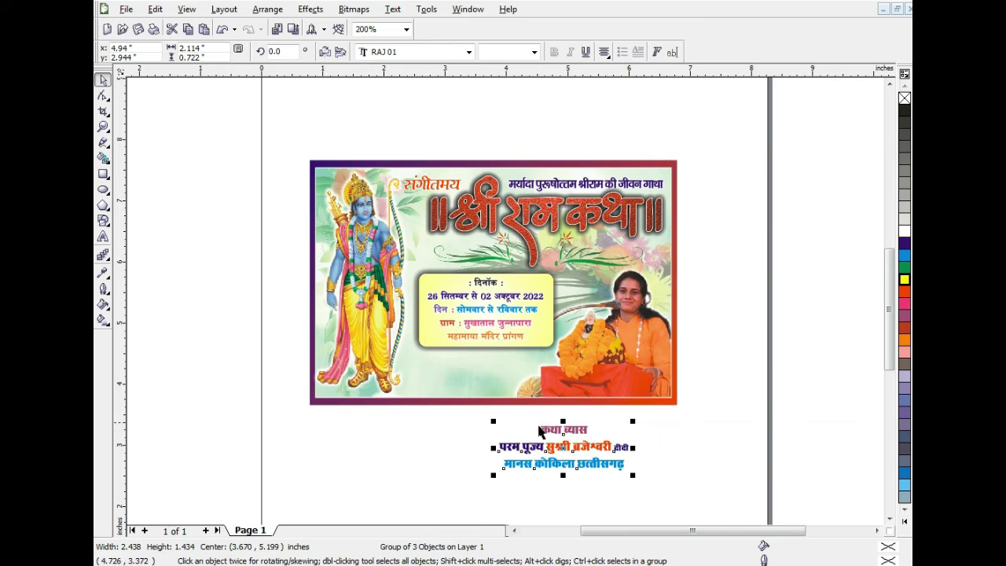
{"action": "left_click_drag", "start_coordinate": [563, 445], "coordinate": [486, 373]}
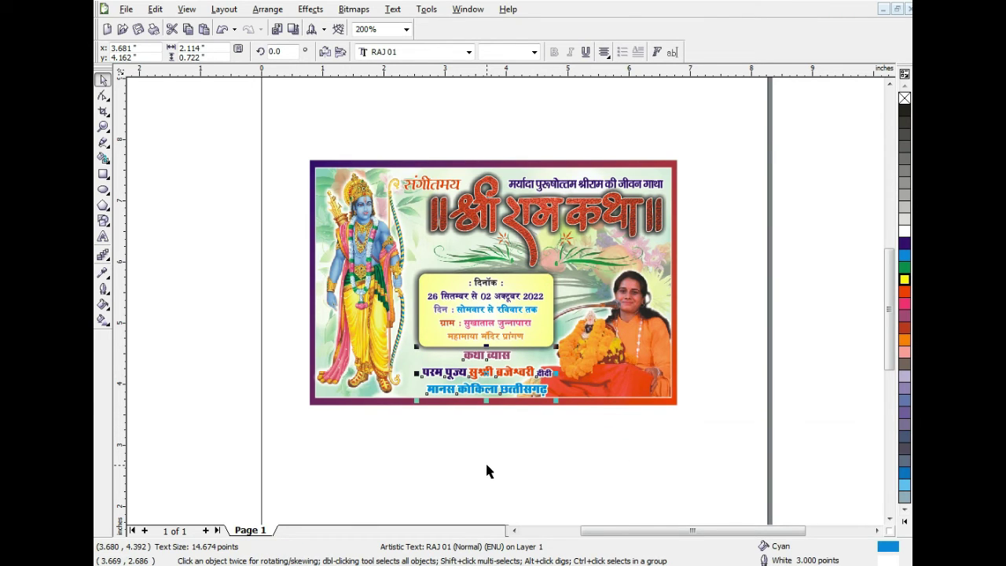
{"action": "left_click", "coordinate": [508, 495]}
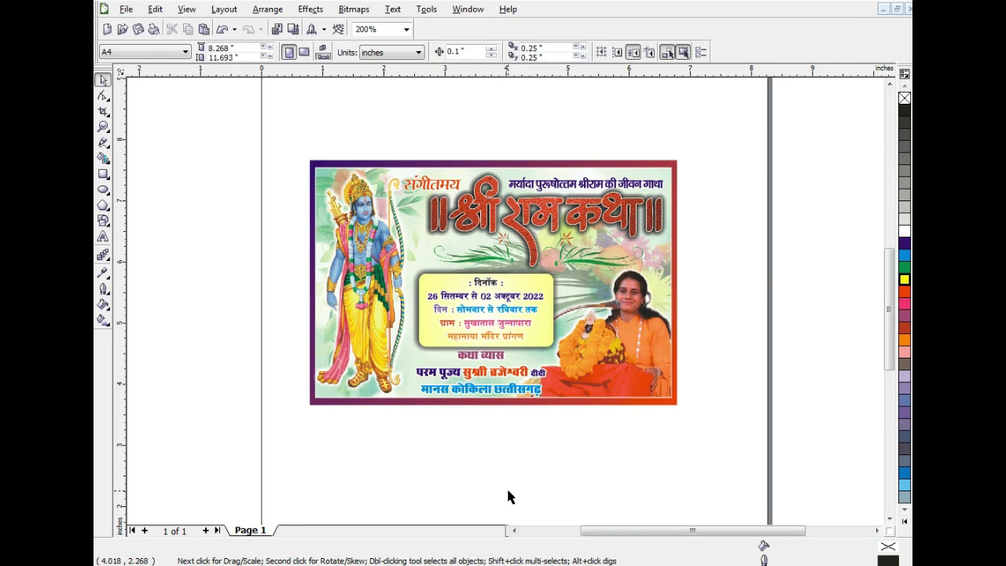
{"action": "scroll", "coordinate": [518, 345], "scroll_direction": "down", "scroll_amount": 1}
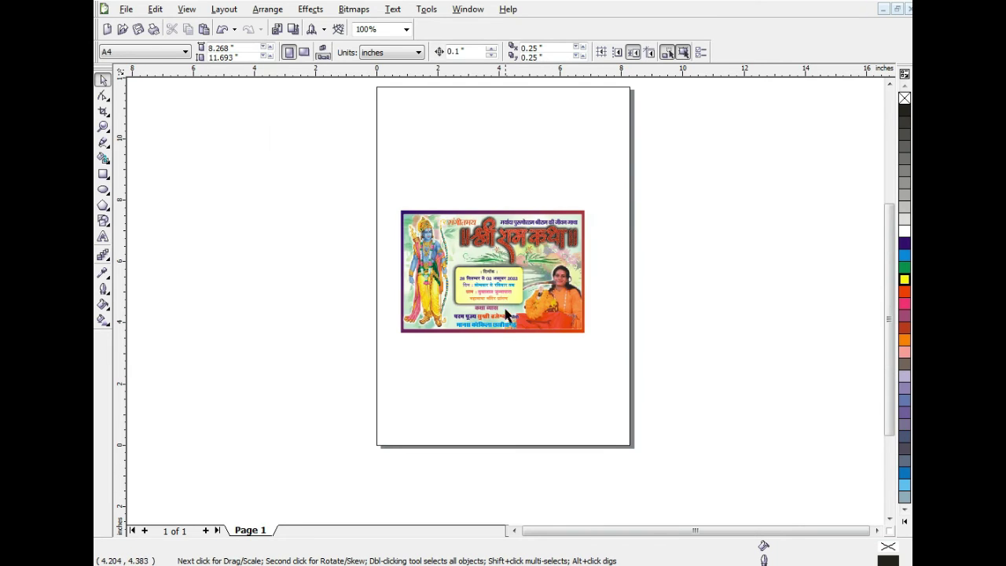
{"action": "scroll", "coordinate": [507, 308], "scroll_direction": "up", "scroll_amount": 1}
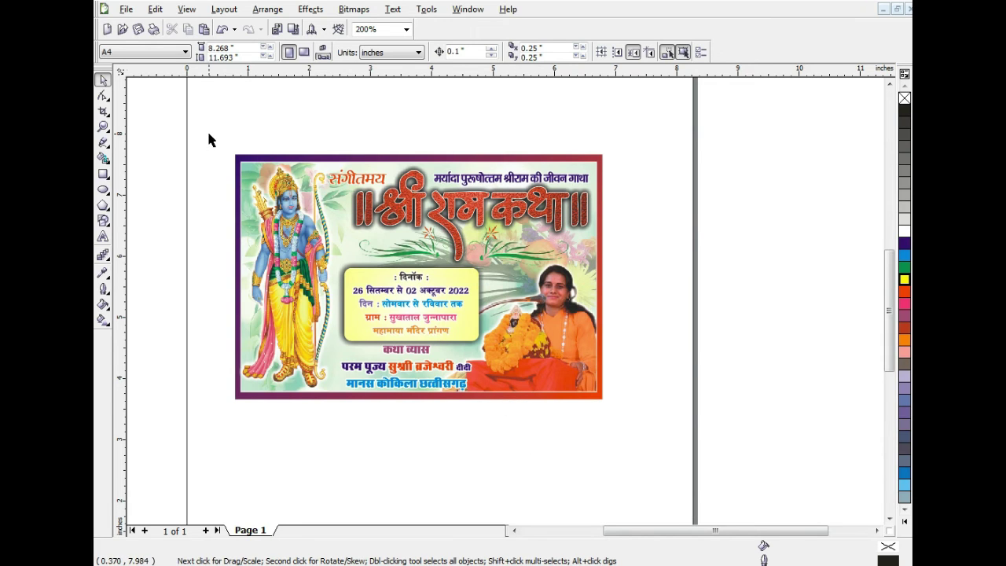
Step: Fill the banner's 6 by 4 inch border rectangle with solid blue
{"action": "left_click_drag", "start_coordinate": [208, 140], "coordinate": [665, 440]}
{"action": "key", "text": "Escape"}
{"action": "left_click", "coordinate": [591, 402]}
{"action": "left_click", "coordinate": [906, 244]}
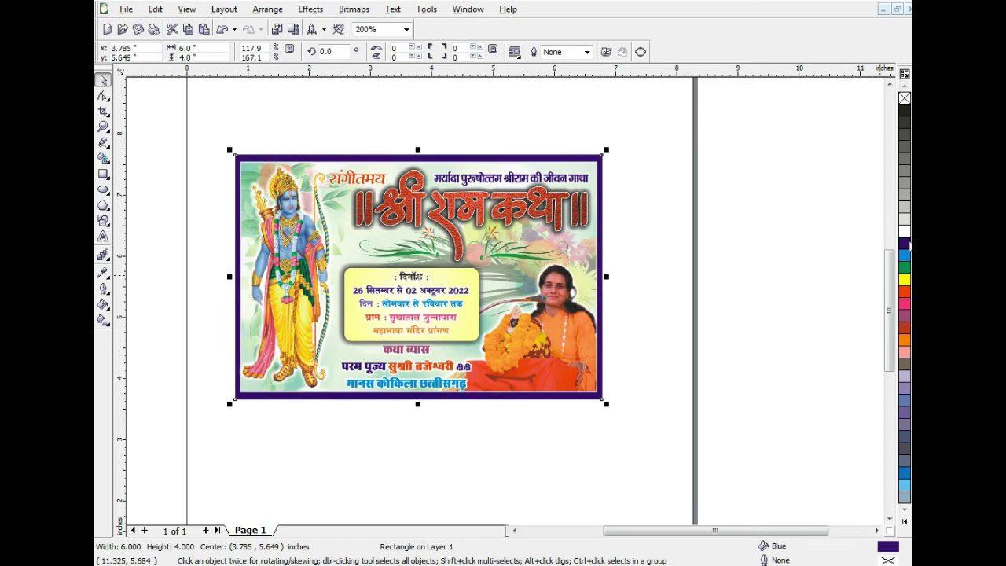
{"action": "left_click", "coordinate": [755, 281]}
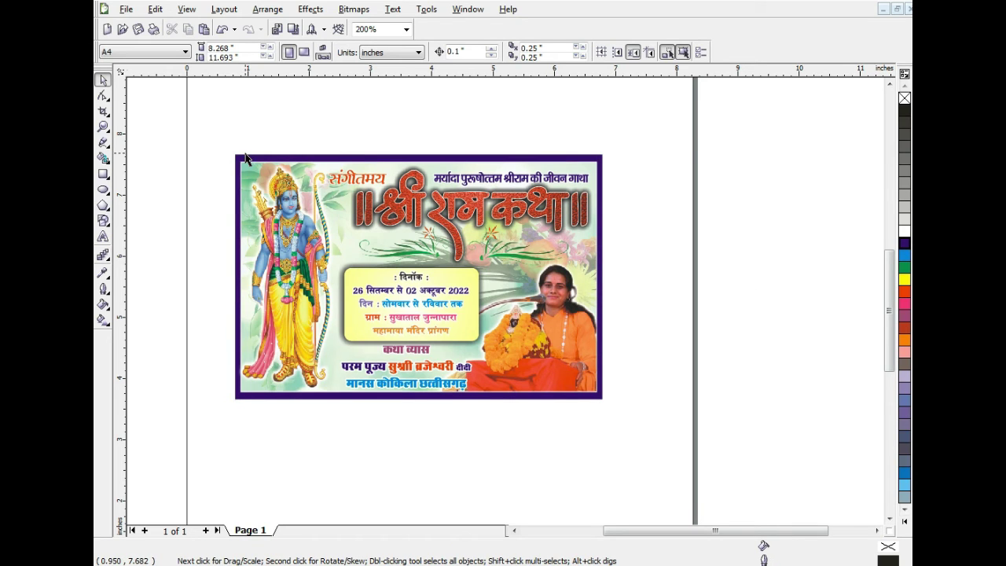
Step: Try to apply a diagonal interactive fountain fill with the Ram figure group selected
{"action": "left_click", "coordinate": [246, 161]}
{"action": "left_click", "coordinate": [102, 319]}
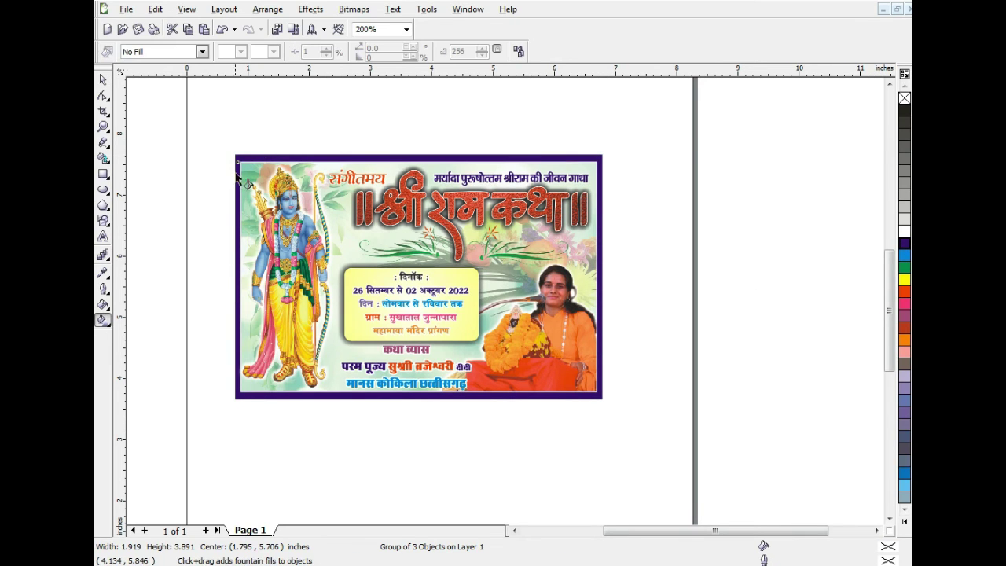
{"action": "left_click_drag", "start_coordinate": [238, 155], "coordinate": [592, 394]}
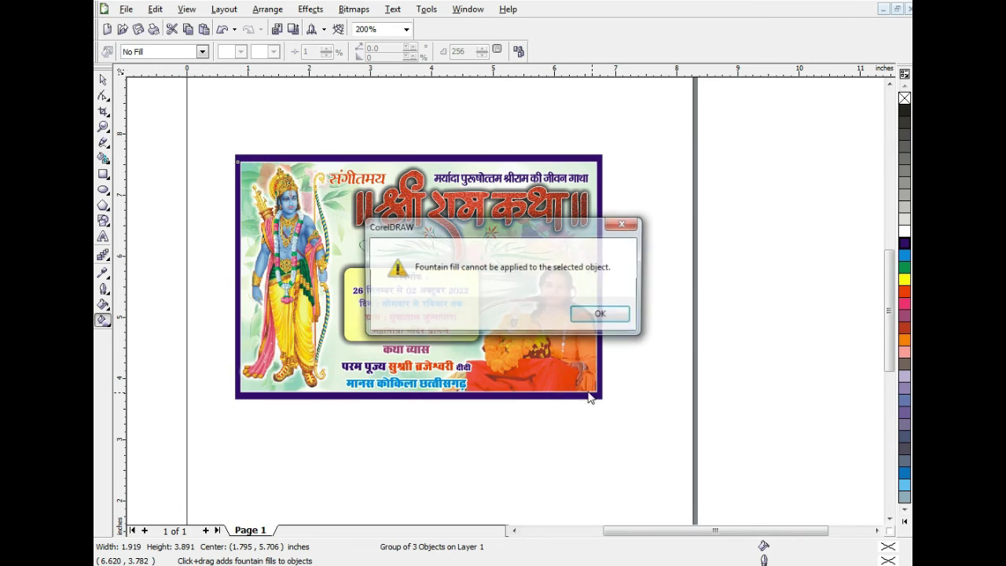
{"action": "left_click", "coordinate": [598, 314]}
Step: Apply a linear fountain fill from magenta to cyan to the border rectangle, running diagonally from its upper-left to its lower-right corner
{"action": "left_click", "coordinate": [598, 162]}
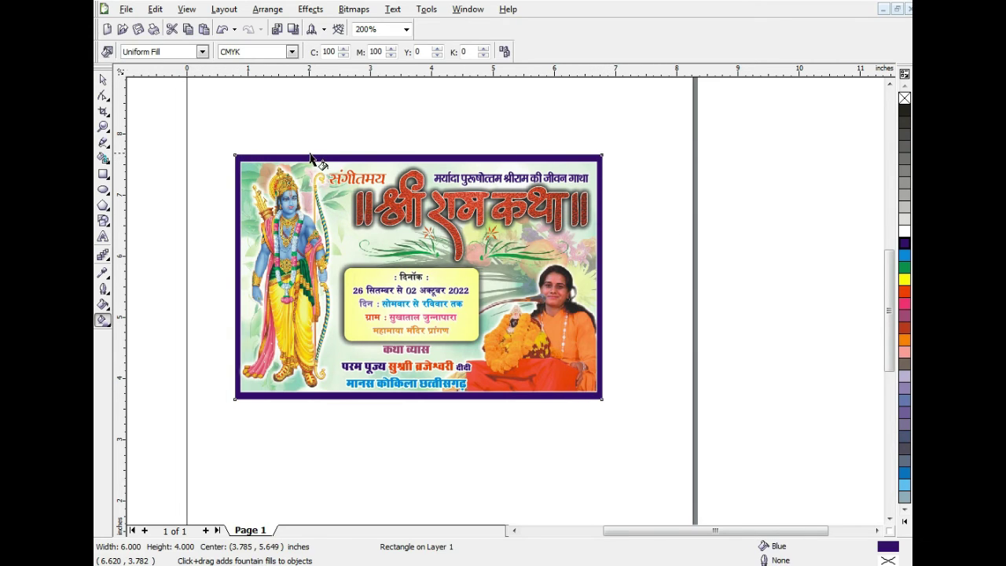
{"action": "left_click", "coordinate": [591, 401]}
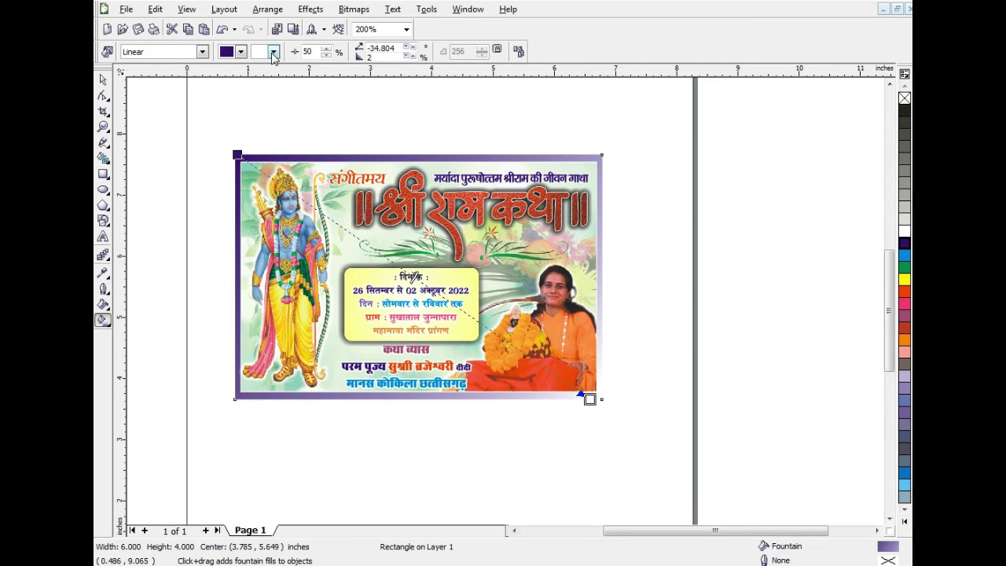
{"action": "left_click", "coordinate": [273, 52]}
{"action": "left_click", "coordinate": [280, 66]}
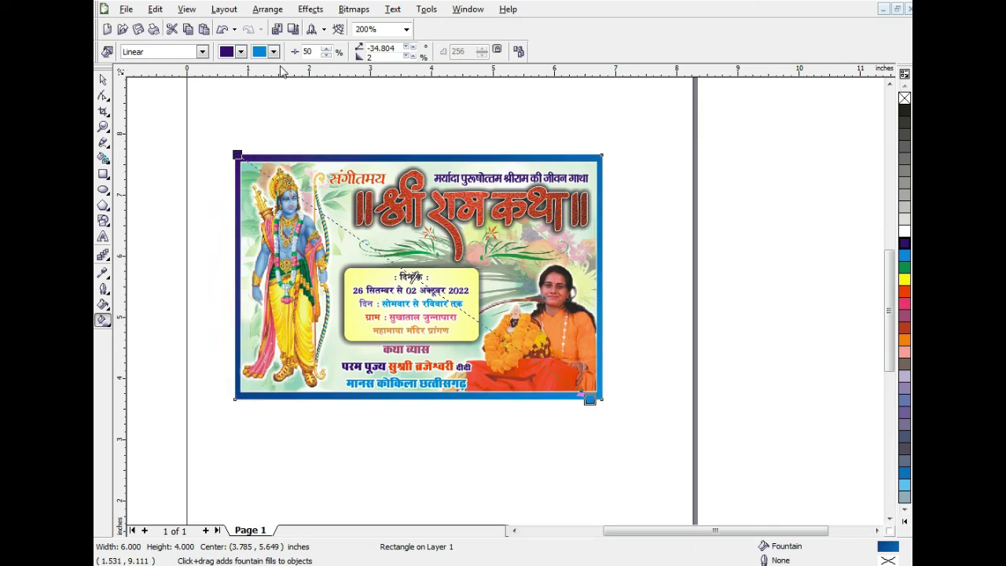
{"action": "left_click", "coordinate": [241, 52]}
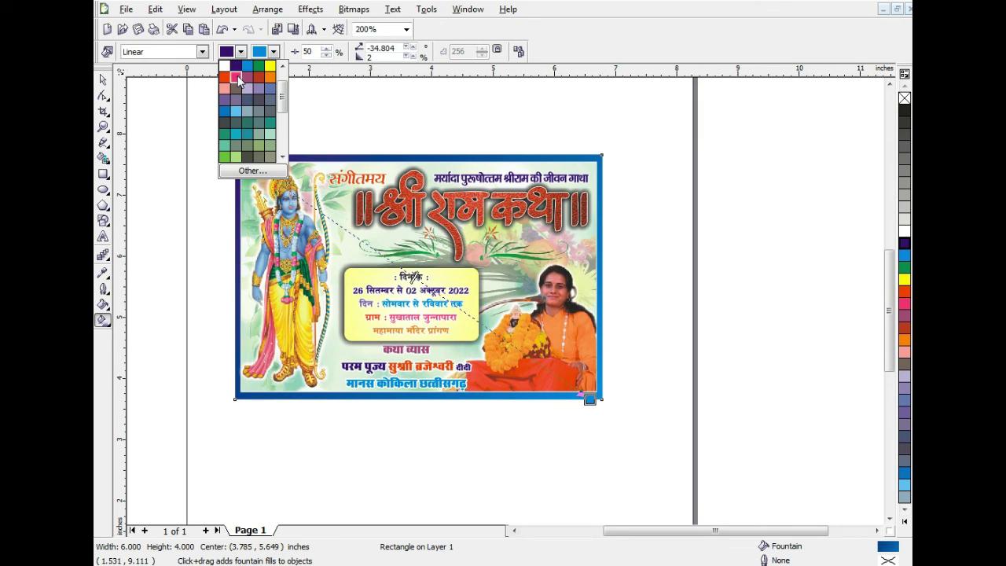
{"action": "left_click", "coordinate": [234, 77]}
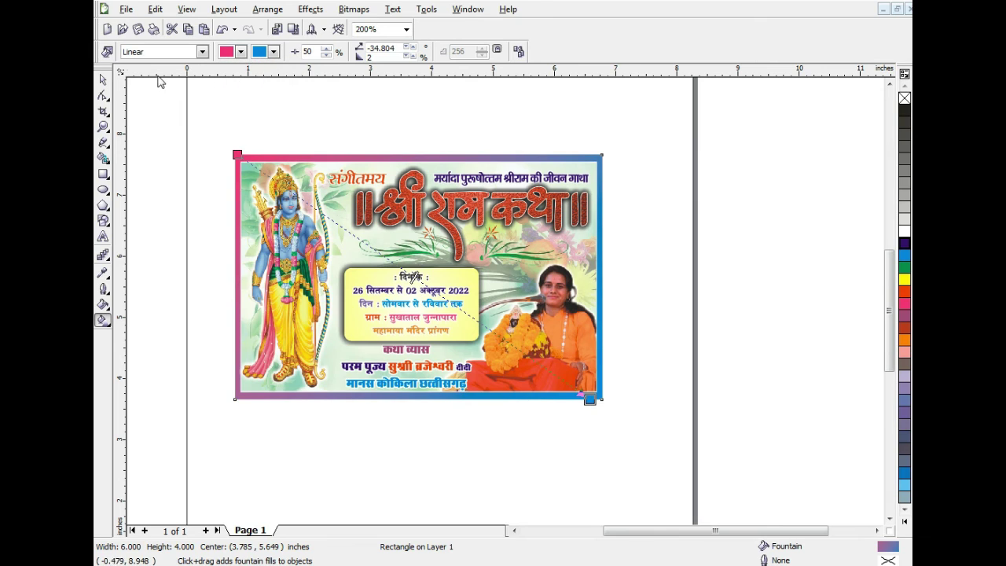
{"action": "left_click", "coordinate": [103, 80]}
{"action": "left_click", "coordinate": [227, 133]}
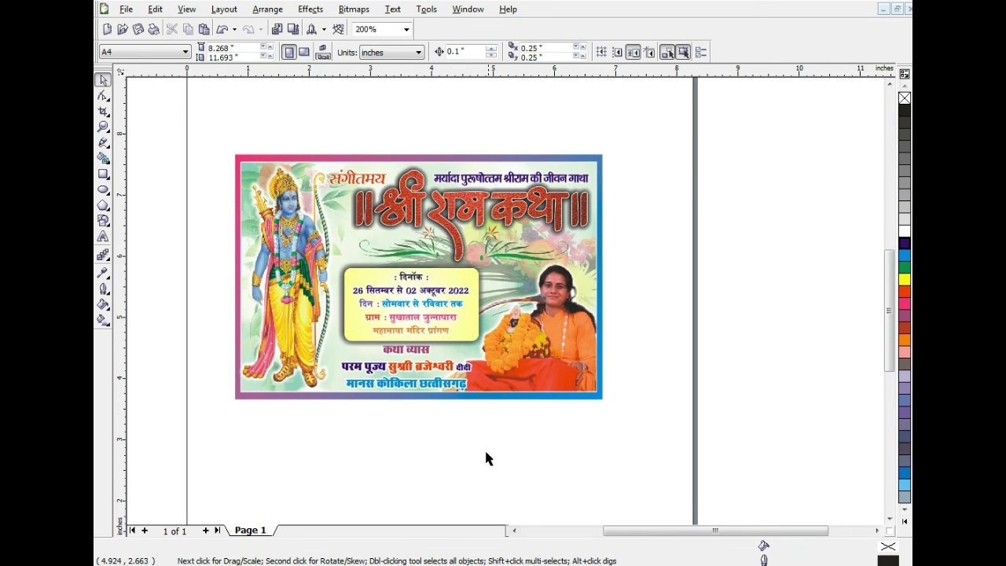
Step: Examine the whole finished banner up close and in a full-screen preview, including its gradient border, title and text
{"action": "scroll", "coordinate": [496, 427], "scroll_direction": "down", "scroll_amount": 1}
{"action": "scroll", "coordinate": [510, 249], "scroll_direction": "up", "scroll_amount": 1}
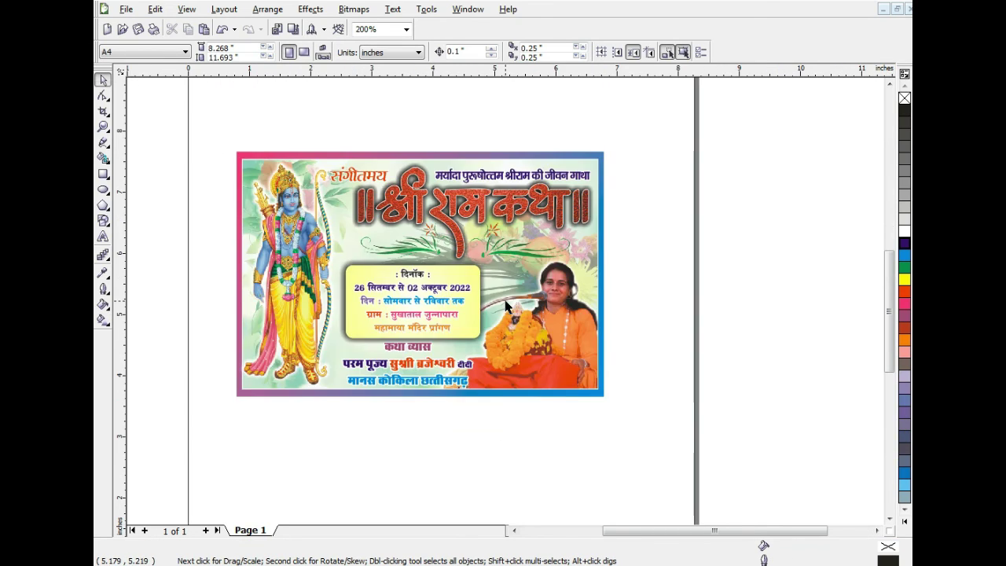
{"action": "key", "text": "z"}
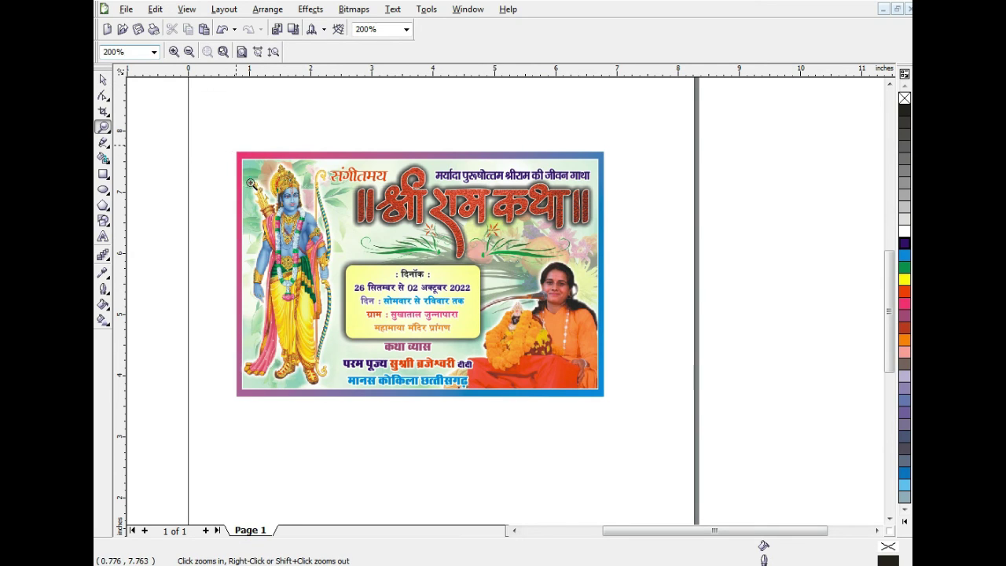
{"action": "left_click_drag", "start_coordinate": [230, 144], "coordinate": [612, 401]}
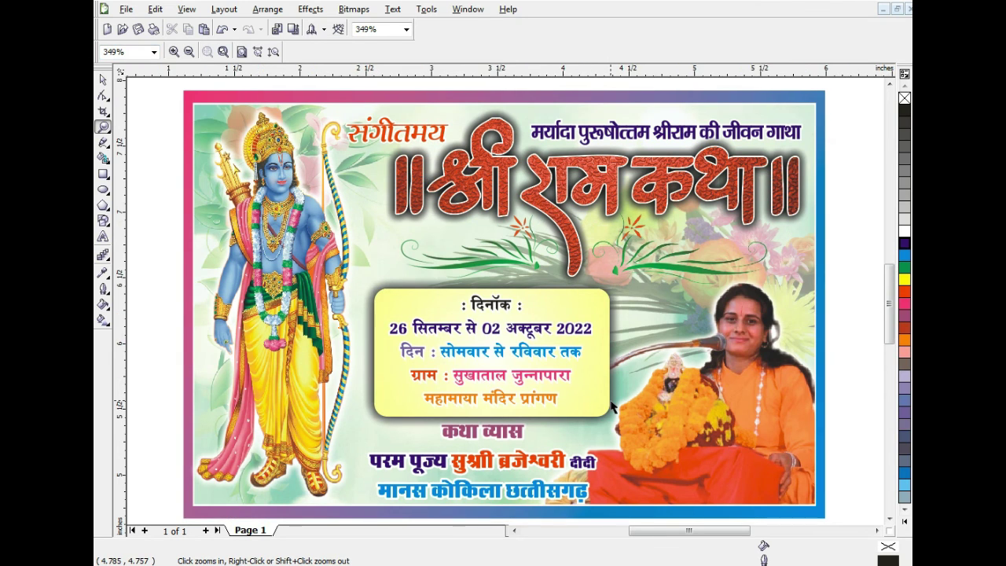
{"action": "key", "text": "F9"}
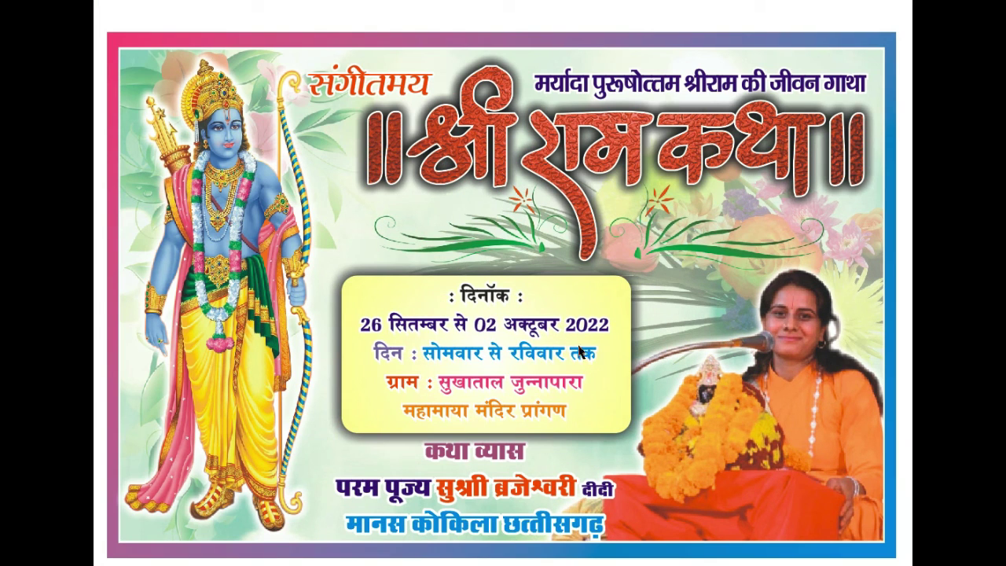
{"action": "key", "text": "F9"}
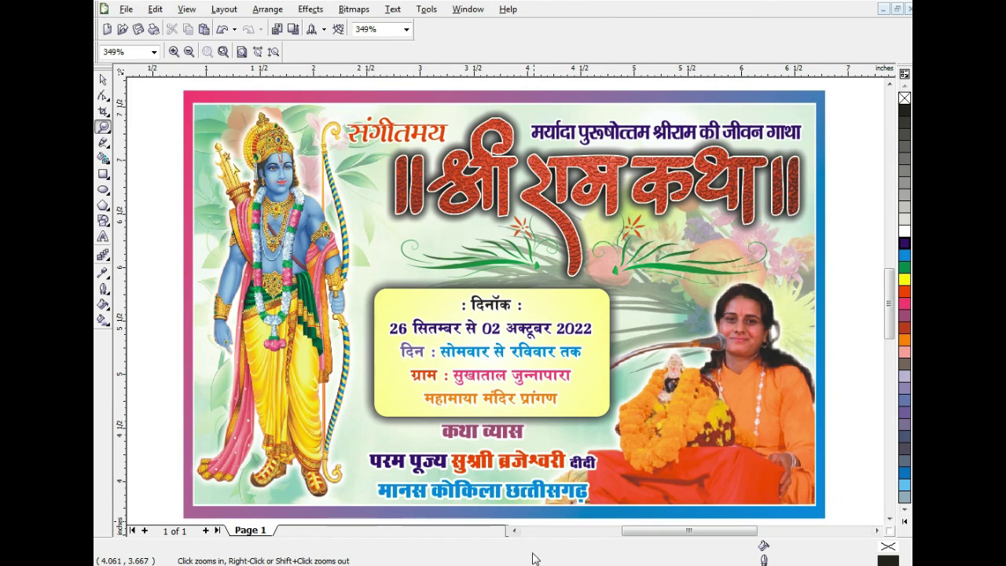
{"action": "left_click", "coordinate": [508, 565]}
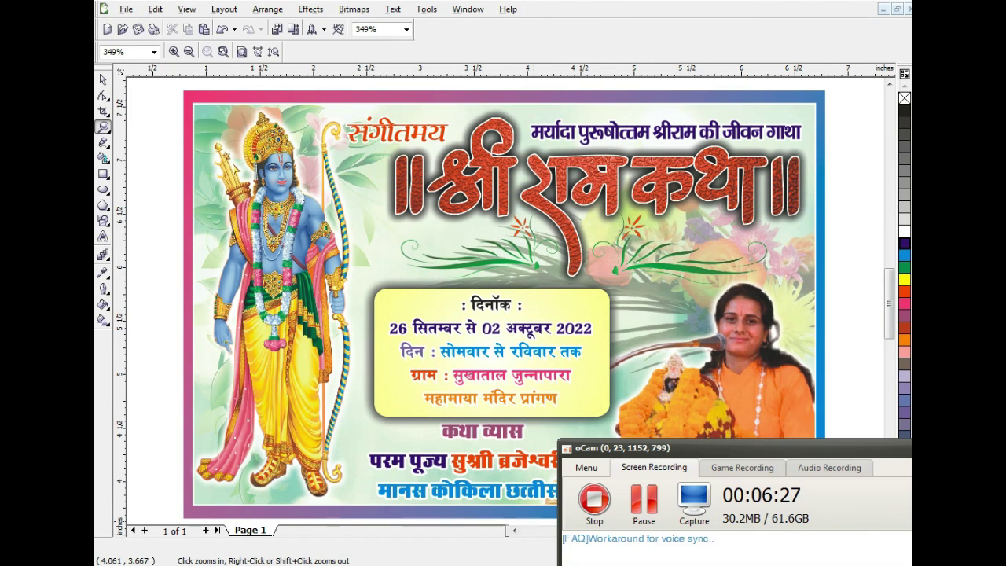